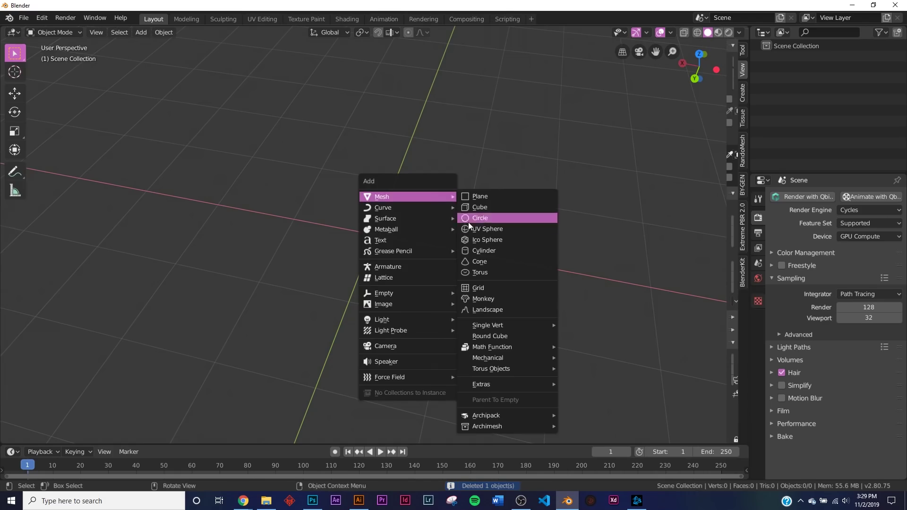
- Add an icosphere to the scene with subdivisions set to 2
click(478, 239)
middle_drag(478, 239, 463, 251)
scroll(254, 328, up, 4)
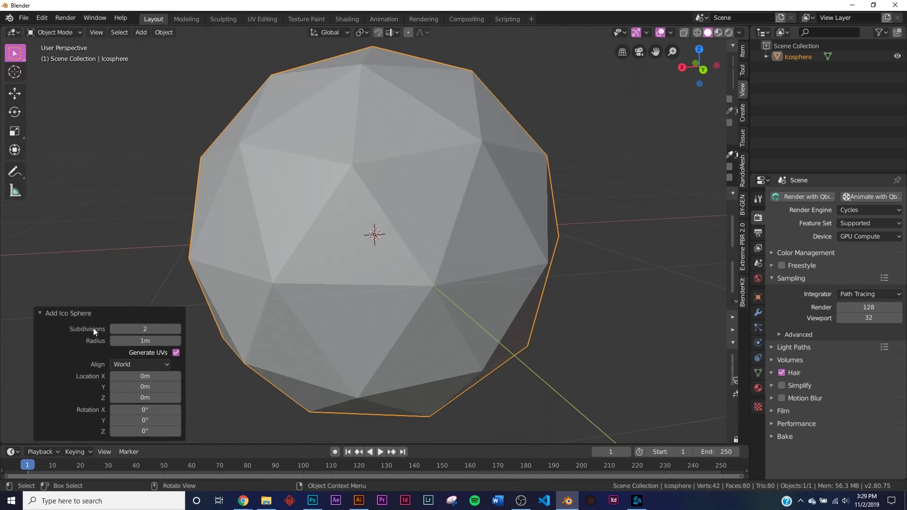
click(177, 330)
click(114, 332)
middle_drag(454, 271, 503, 267)
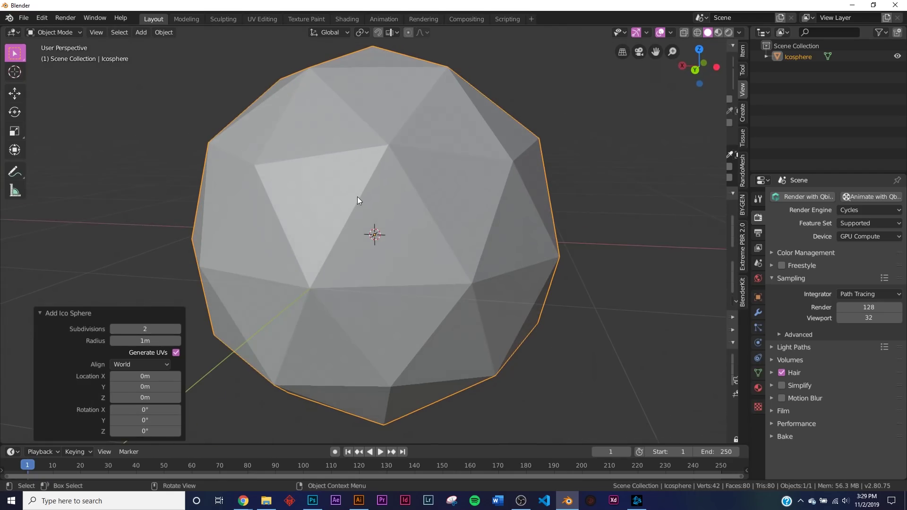
scroll(357, 197, down, 3)
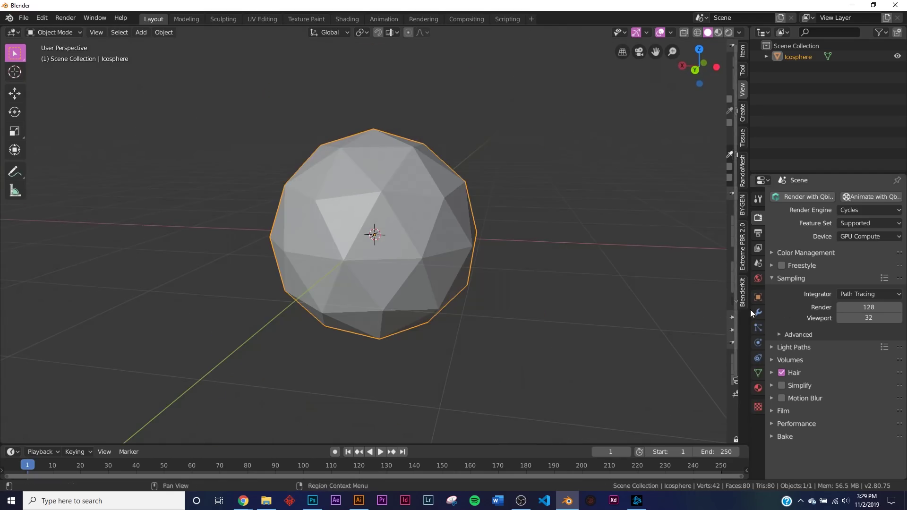
- Add a Displace modifier with a new Clouds texture at Depth 0
click(756, 313)
click(812, 196)
click(797, 257)
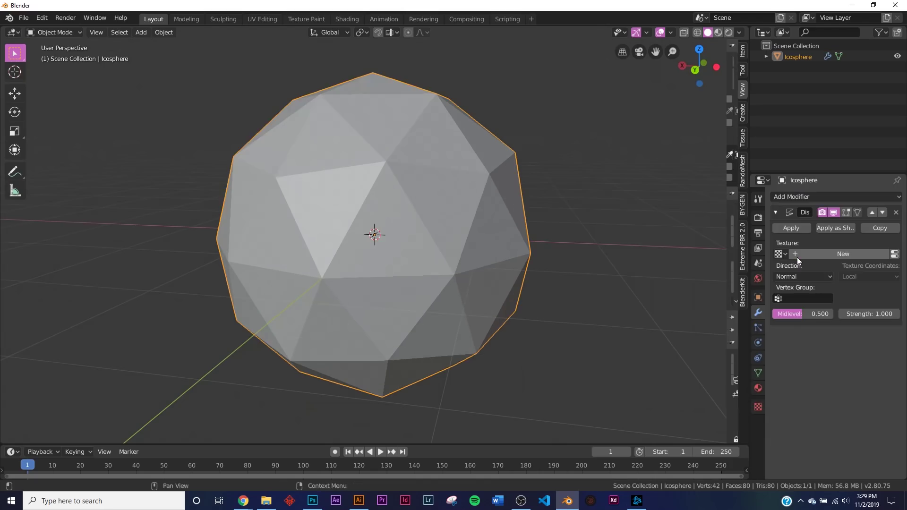
click(821, 253)
click(895, 254)
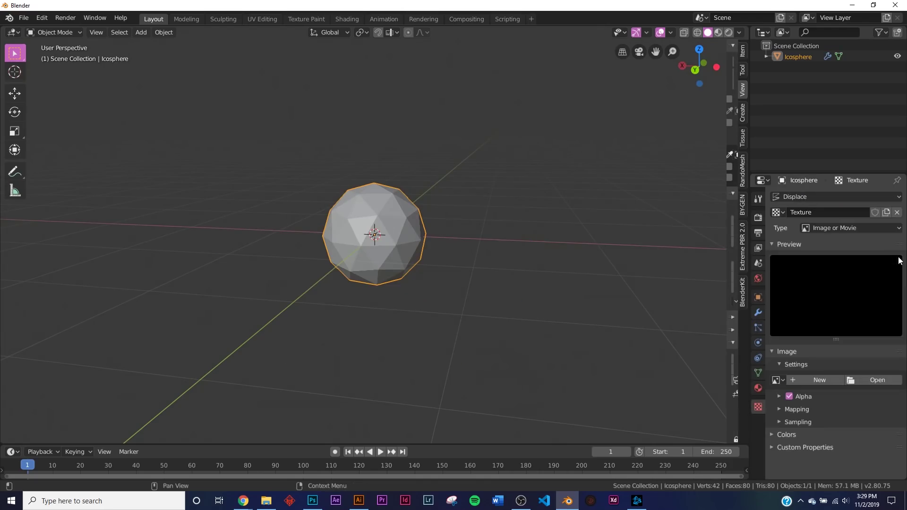
click(869, 229)
click(854, 262)
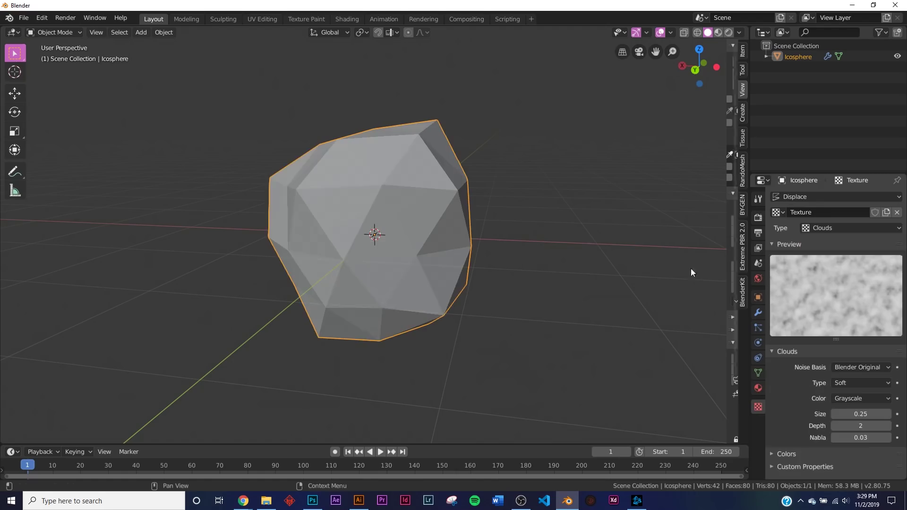
drag(850, 425, 835, 424)
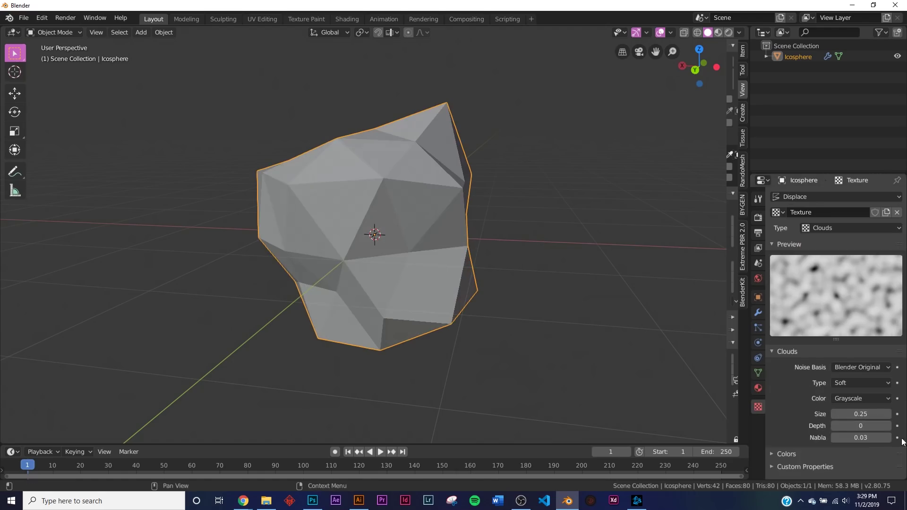
- Add a Mirror modifier below Displace, mirroring on X, Y and Z
click(757, 314)
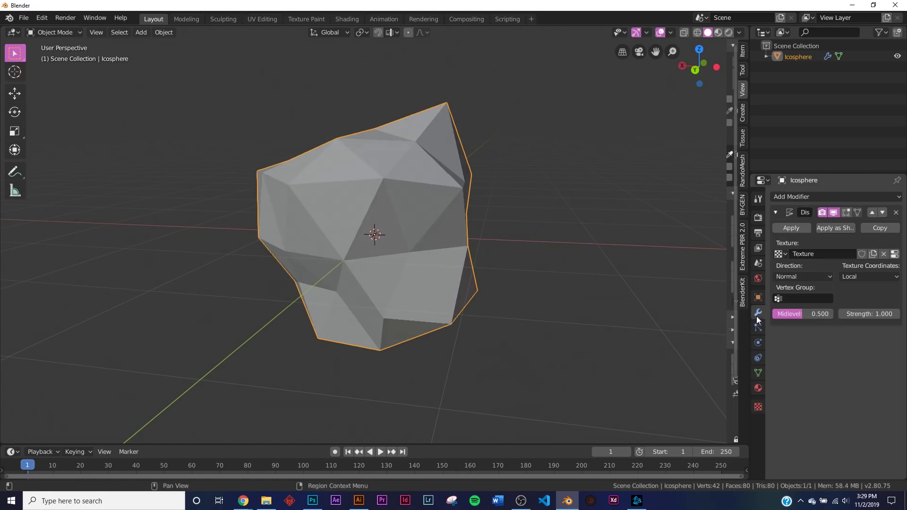
click(830, 197)
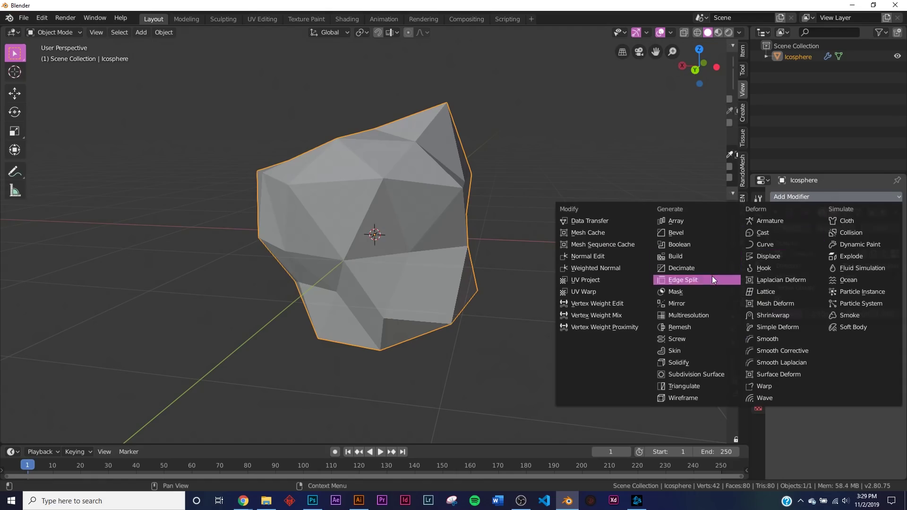
click(698, 304)
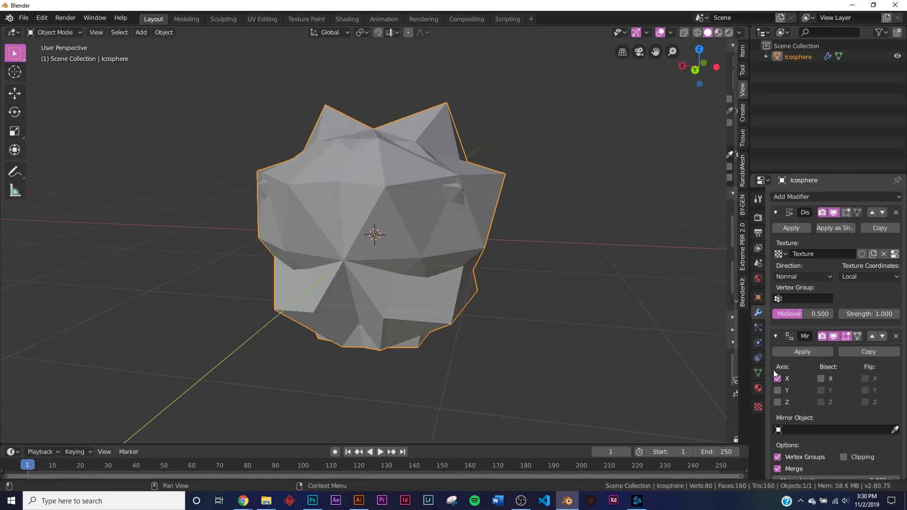
click(778, 390)
click(777, 402)
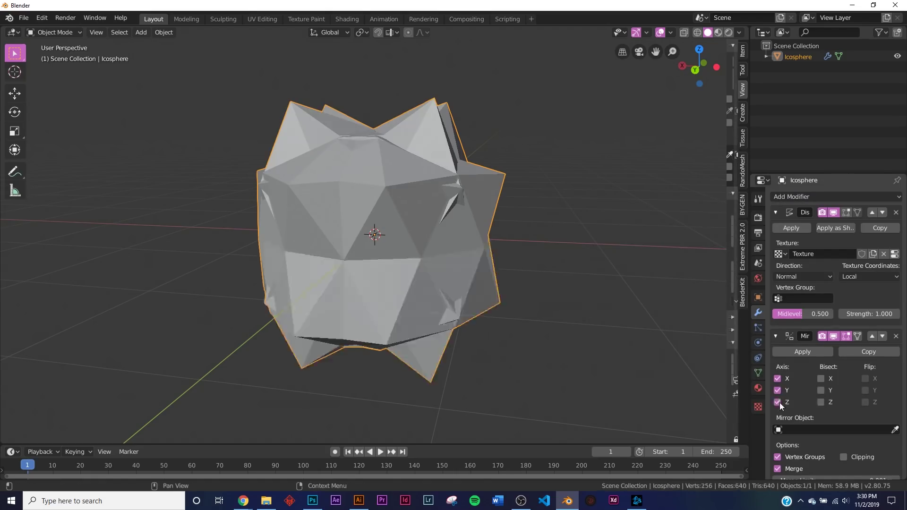
- Enable Bisect on X, Y and Z in the Mirror modifier
middle_drag(387, 222, 418, 214)
scroll(419, 214, up, 4)
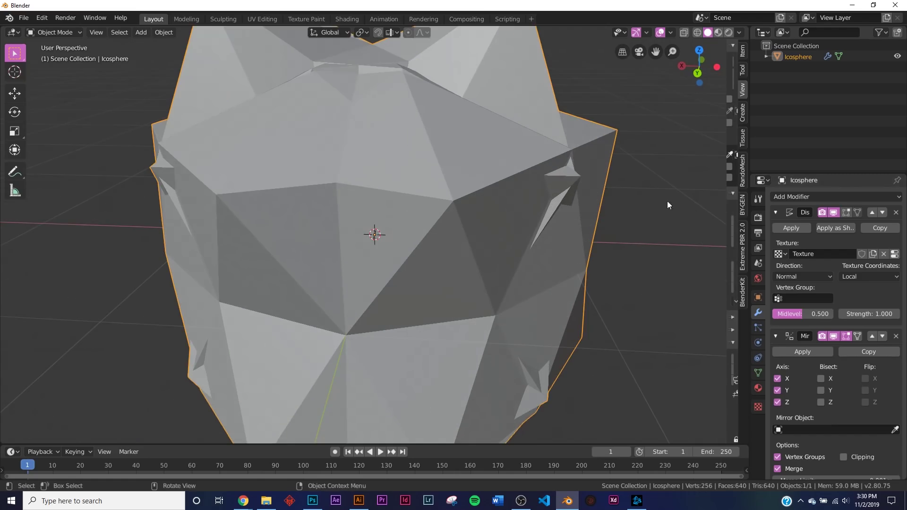
click(824, 376)
click(822, 391)
click(822, 402)
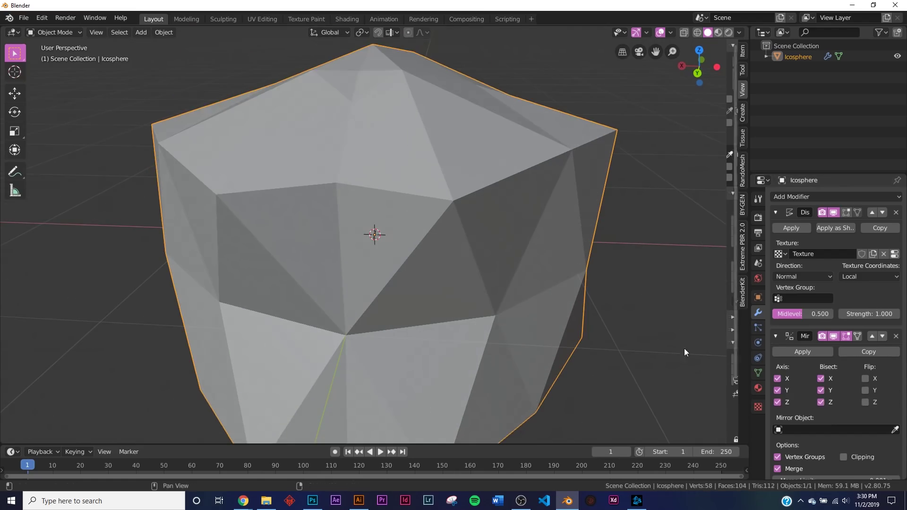
middle_drag(684, 347, 478, 240)
scroll(469, 203, down, 4)
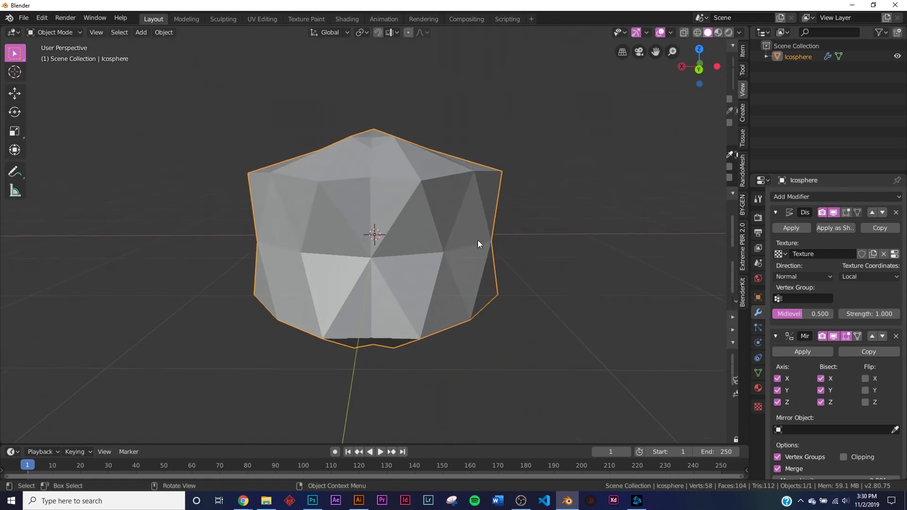
key(shift+a)
key(shift+a)
- Add a Plain Axes empty and place it up and left of the icosphere
mouse_move(415, 154)
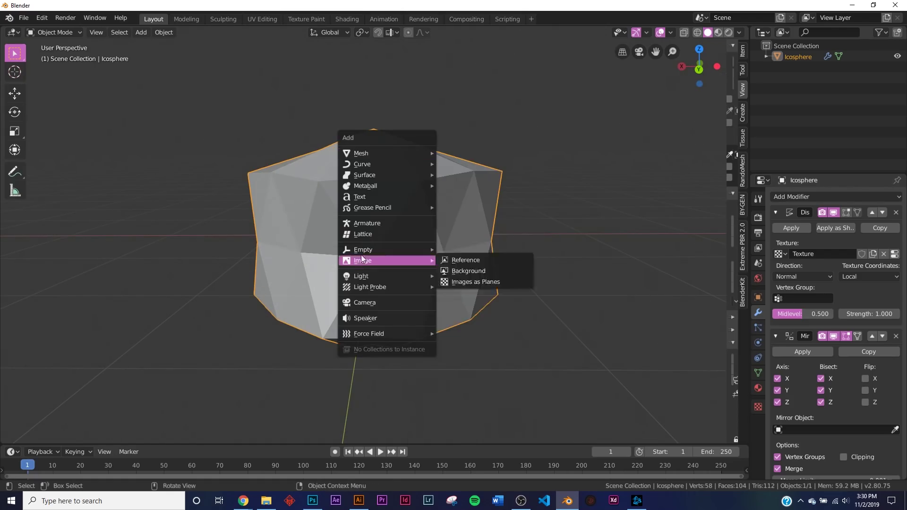
mouse_move(417, 251)
click(452, 251)
key(g)
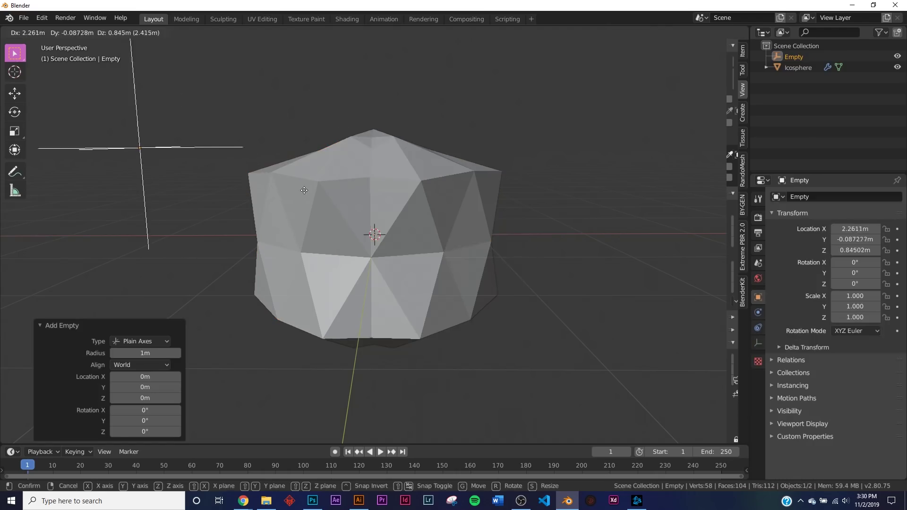
click(299, 192)
key(g)
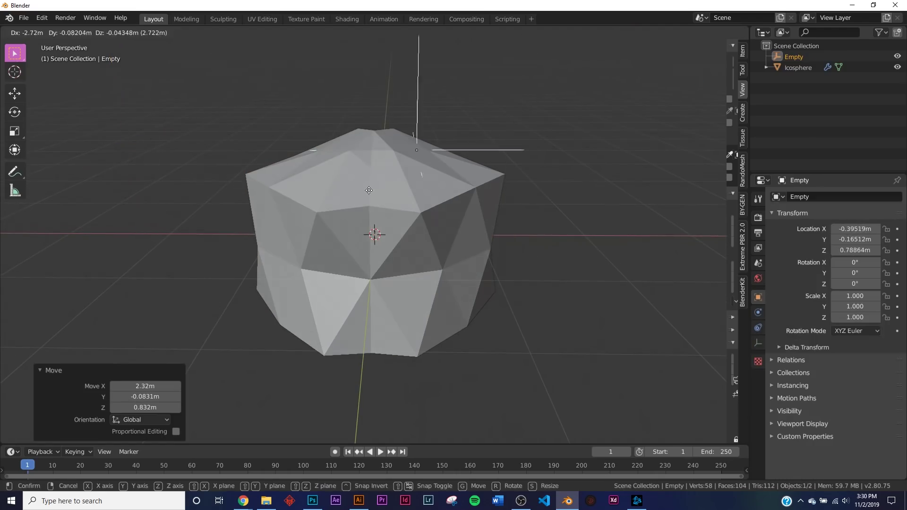
right_click(170, 218)
middle_drag(170, 218, 241, 195)
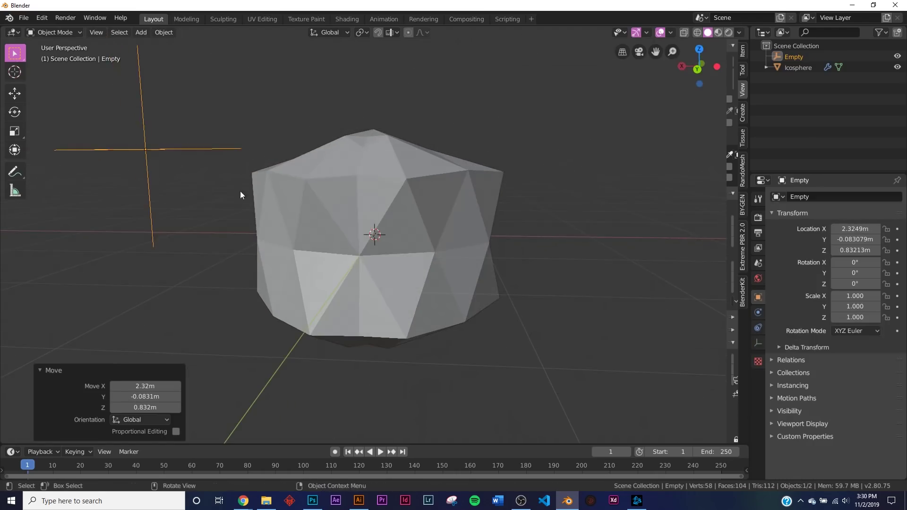
- Switch the viewport to the Back view
click(470, 225)
key(grave)
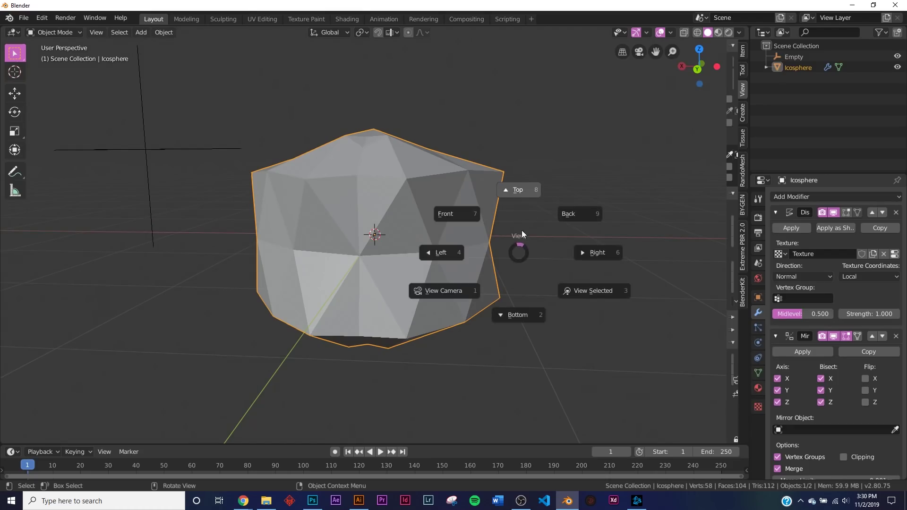
click(517, 255)
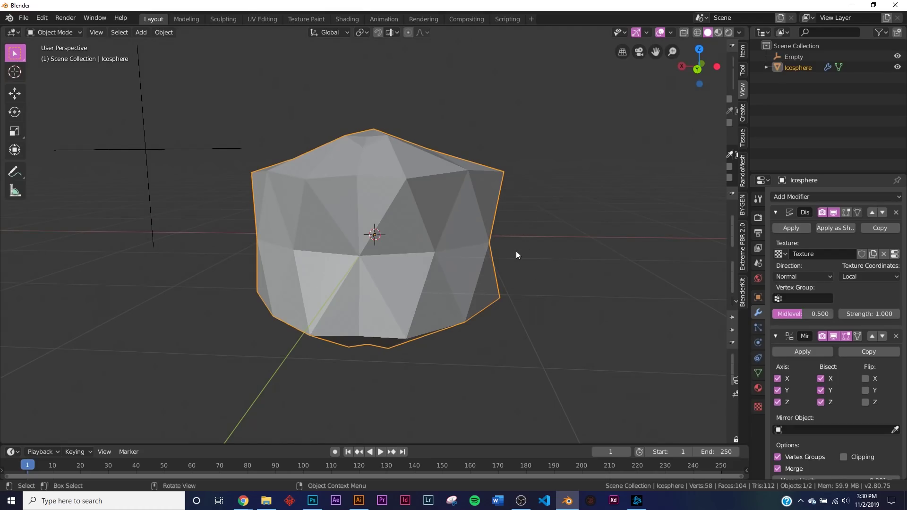
key(grave)
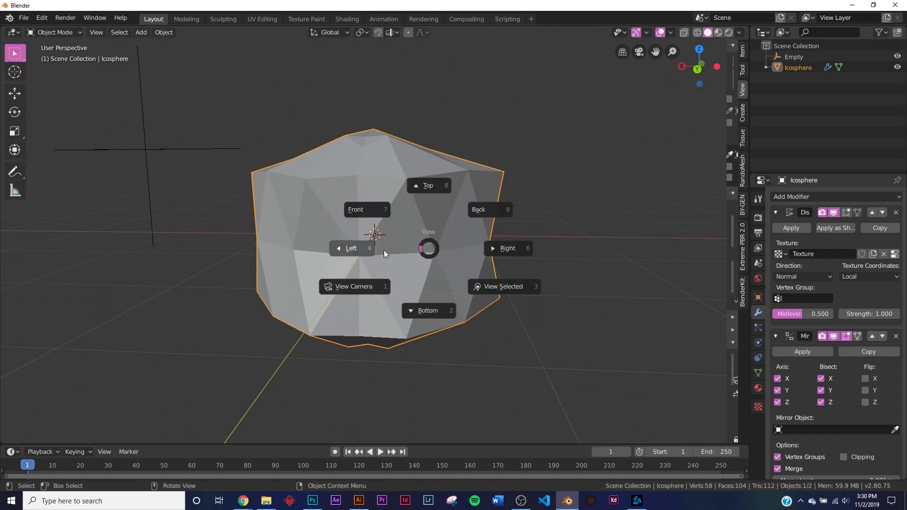
click(496, 212)
- Add a camera aligned to the back view and fit its frame to the viewport
key(shift+a)
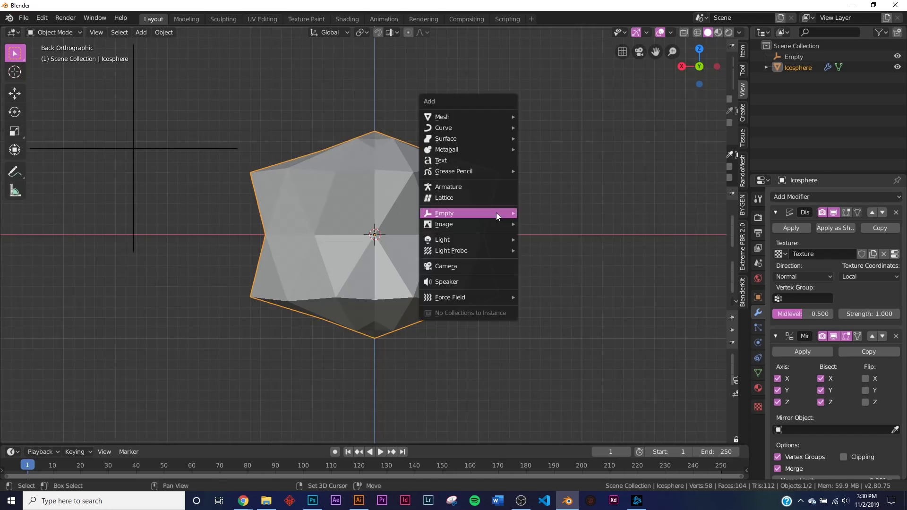
click(479, 279)
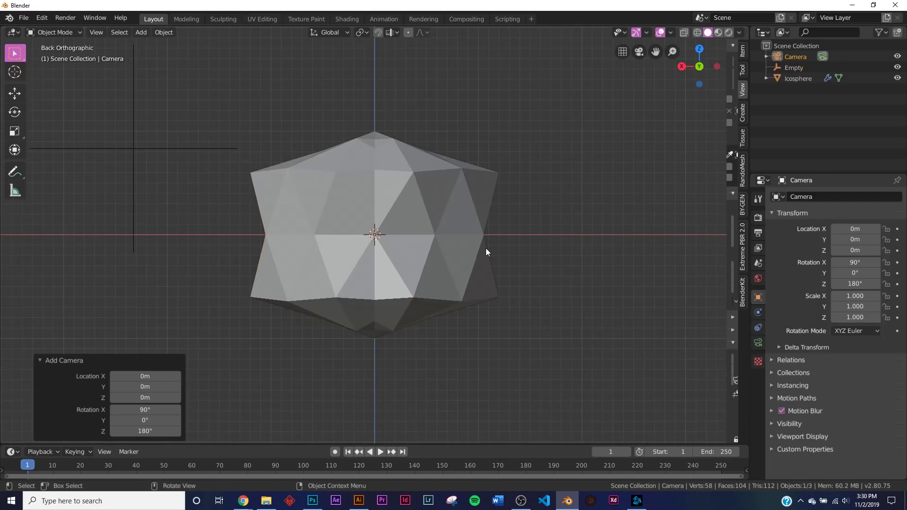
key(ctrl+alt+KP_0)
click(486, 248)
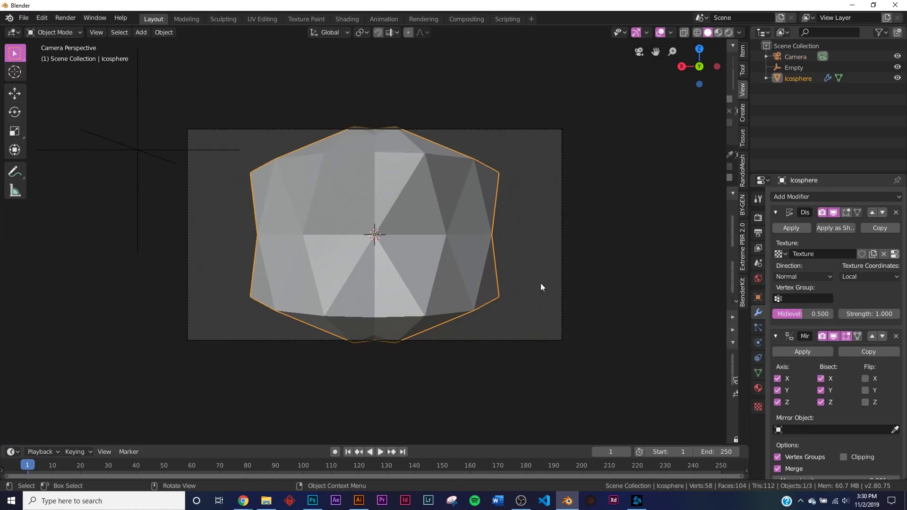
key(Home)
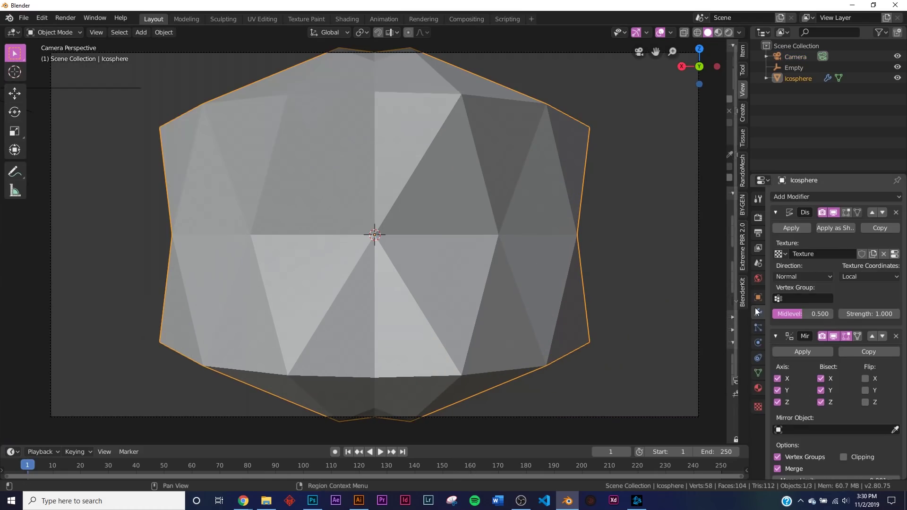
click(795, 198)
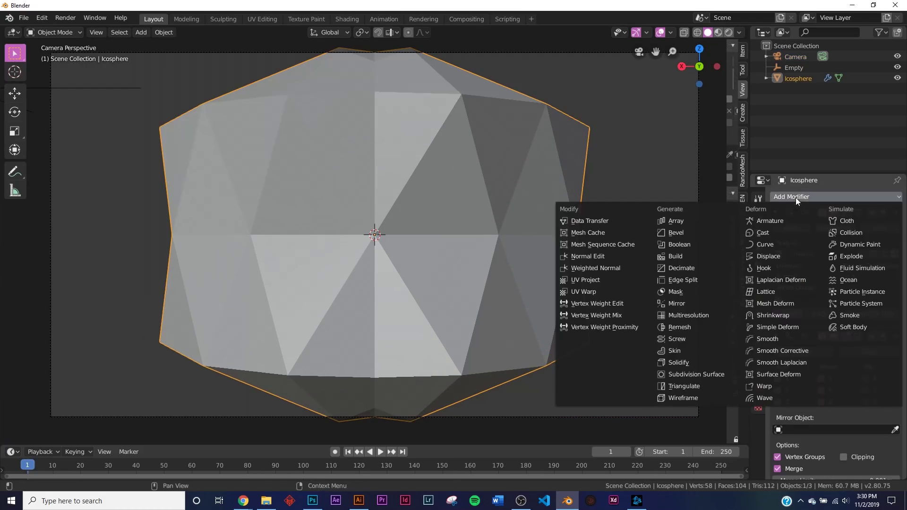
- Add a Wireframe modifier and thin its thickness to about 0.0093 m
click(704, 395)
scroll(842, 359, down, 8)
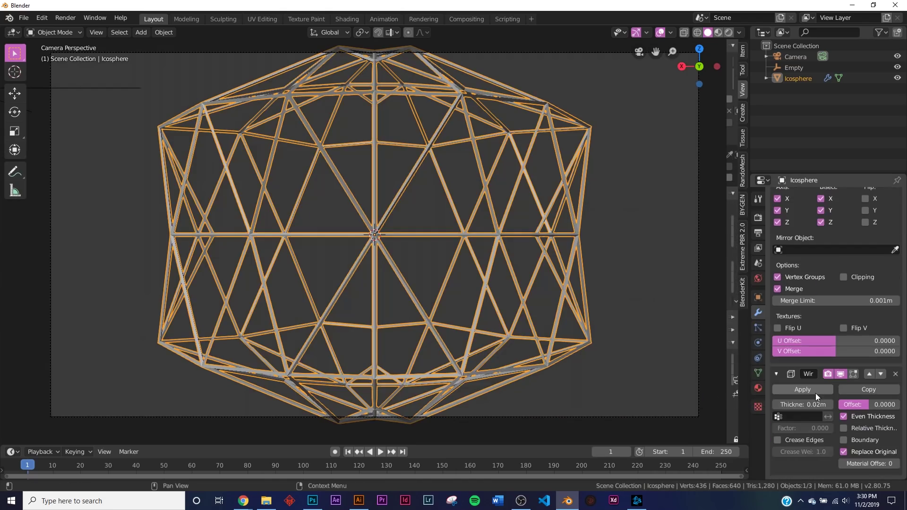
drag(814, 404, 776, 405)
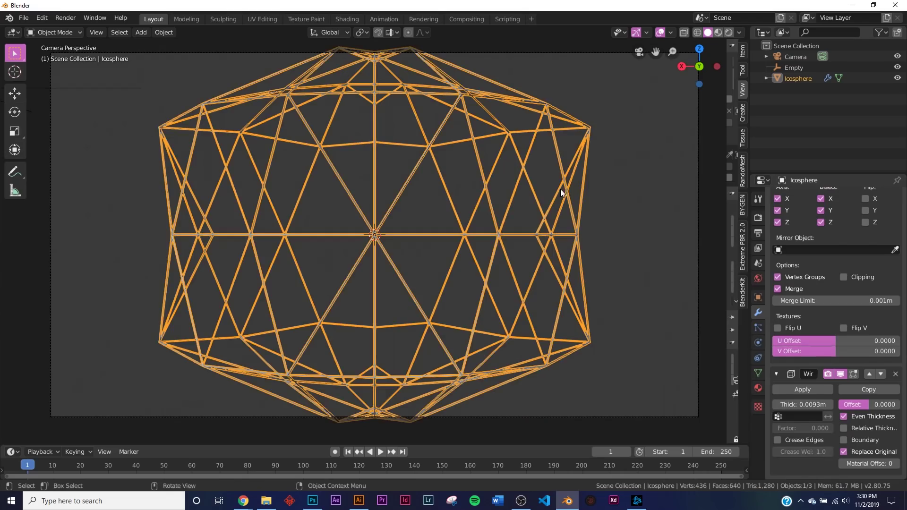
- Switch the viewport to Material Preview shading
key(z)
click(604, 320)
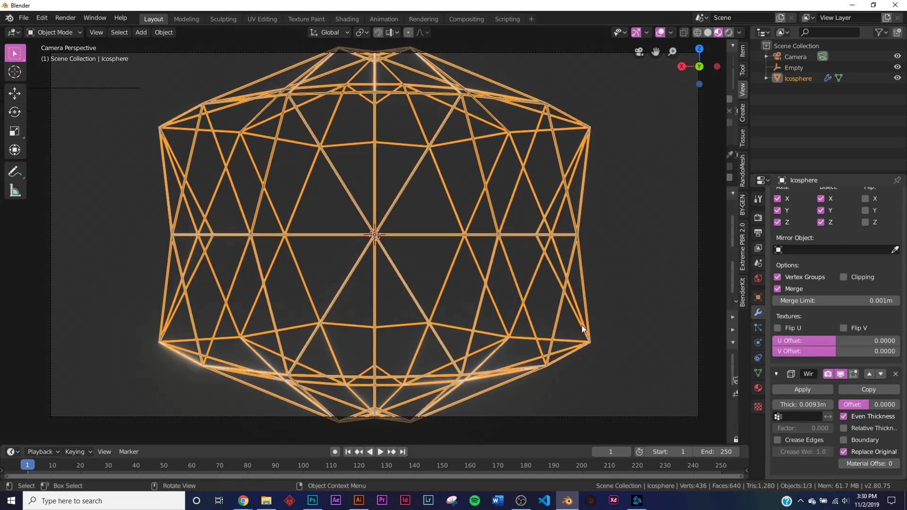
click(758, 386)
- Hide overlays and give the icosphere a new Emission material with strength 50
click(660, 32)
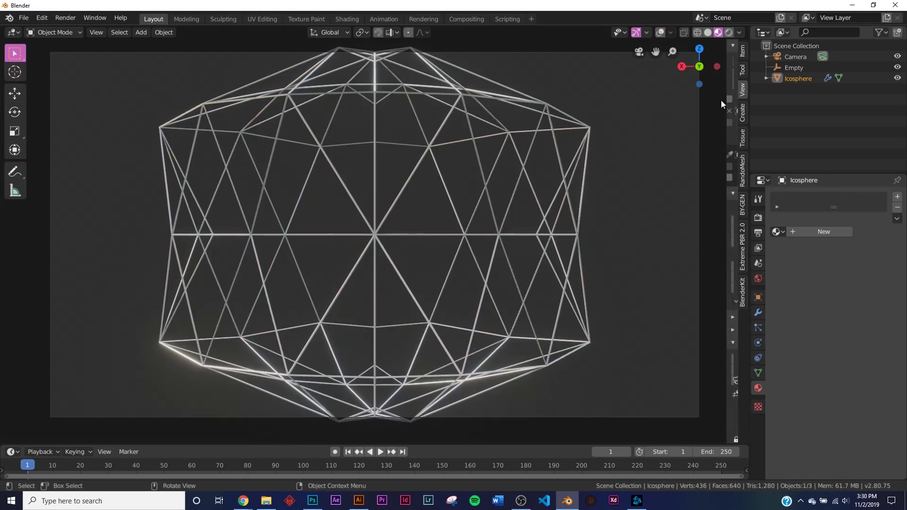
click(823, 232)
click(854, 290)
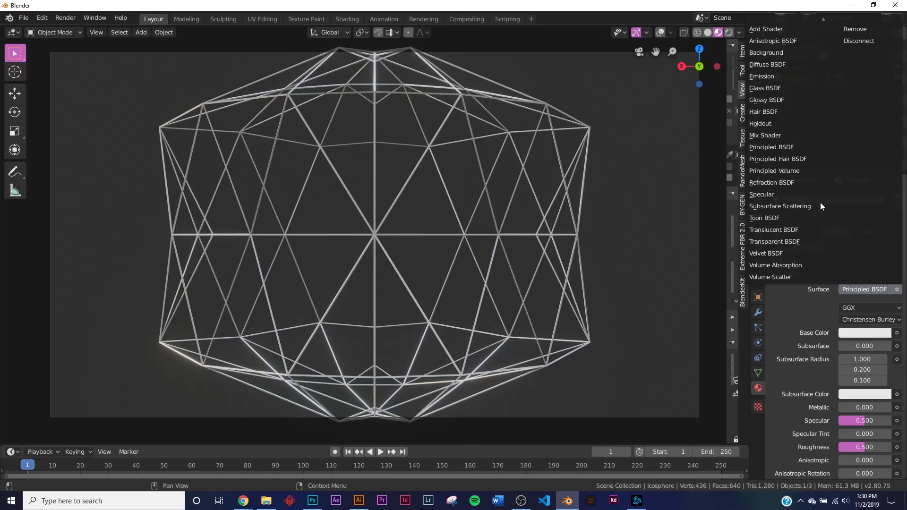
click(769, 76)
drag(864, 320, 895, 321)
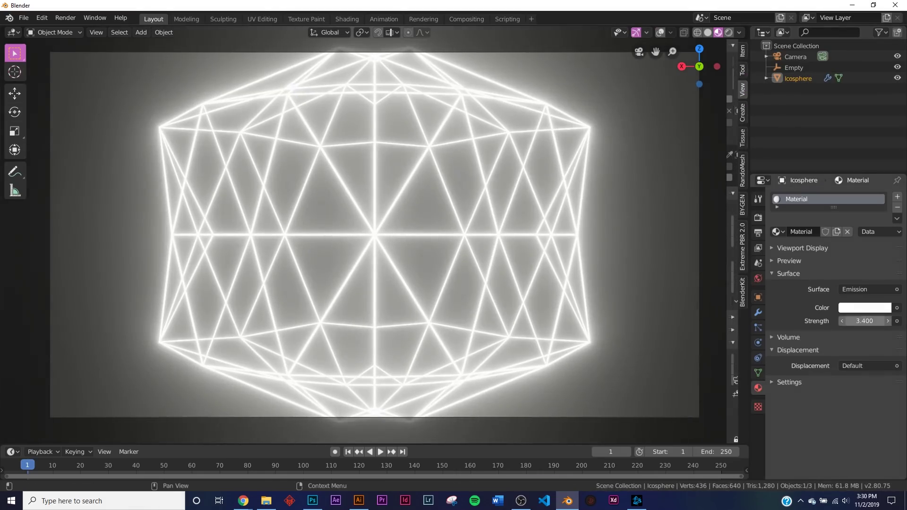
click(865, 320)
text(5)
key(Return)
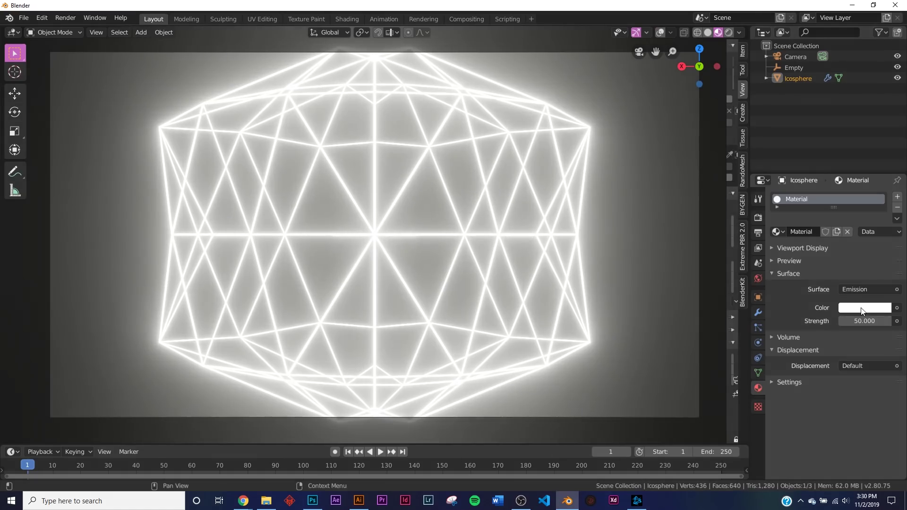
- Set the emission colour to cyan
click(862, 308)
click(847, 153)
scroll(503, 245, down, 1)
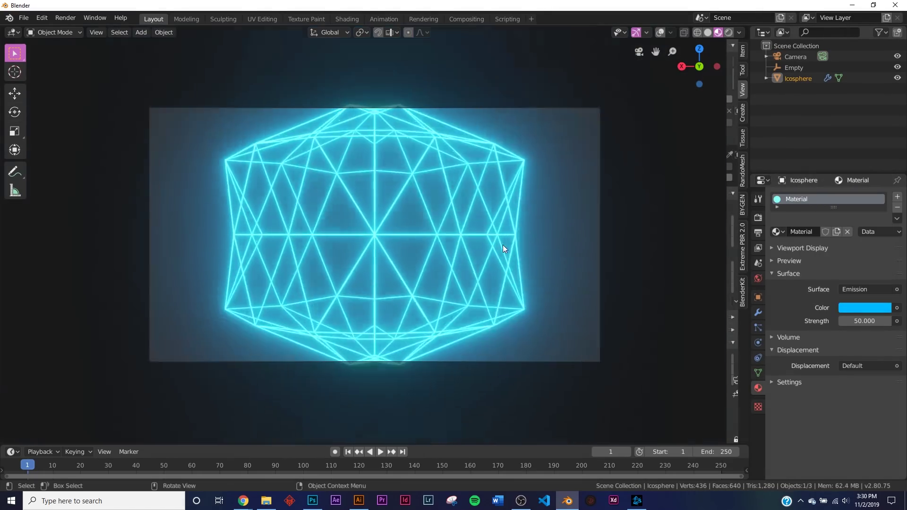
scroll(123, 140, down, 1)
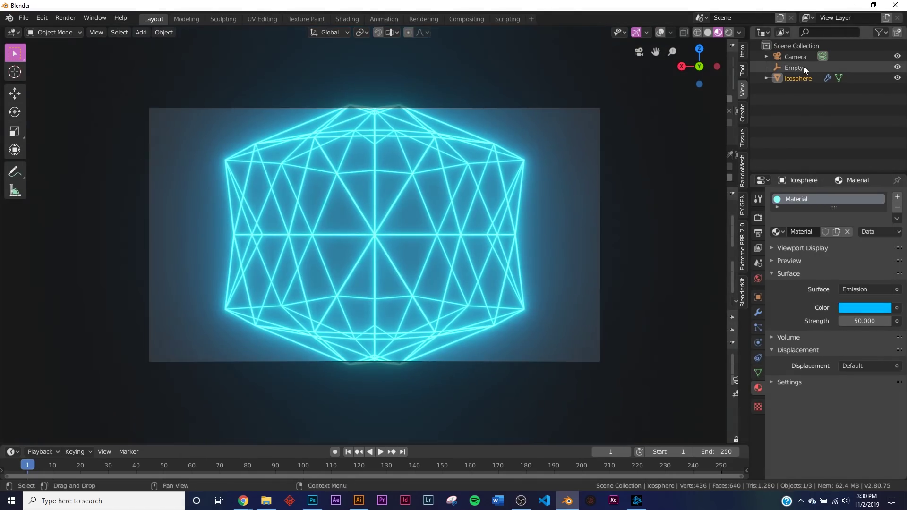
click(758, 313)
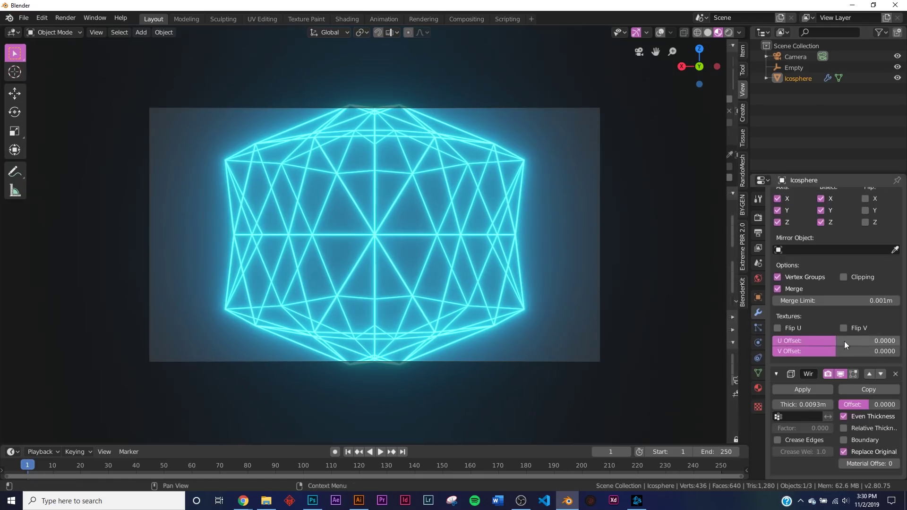
- Set Displace texture coordinates to Object using the Empty, then select the Empty
scroll(870, 353, up, 8)
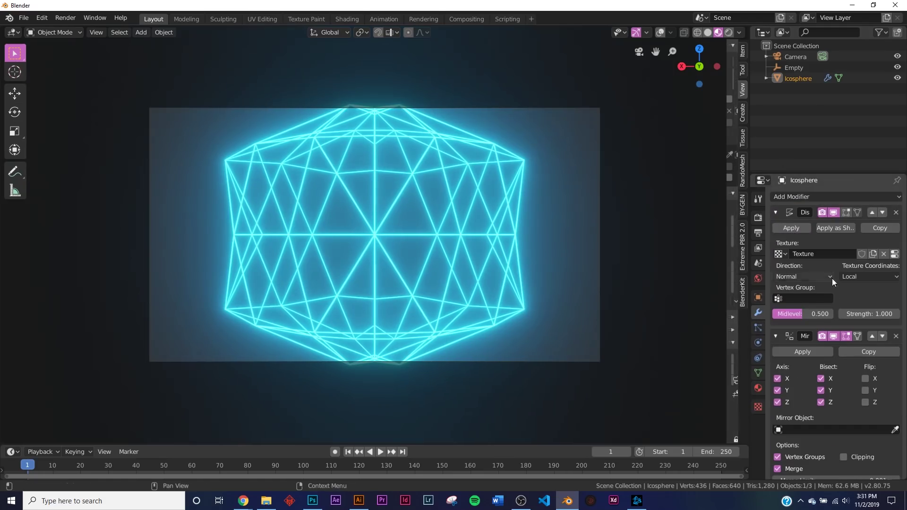
click(865, 276)
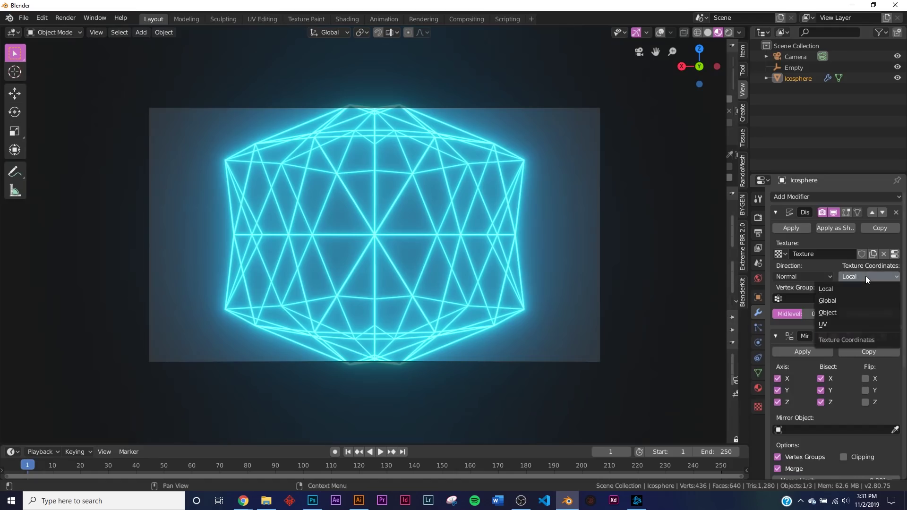
click(832, 316)
click(854, 298)
click(846, 324)
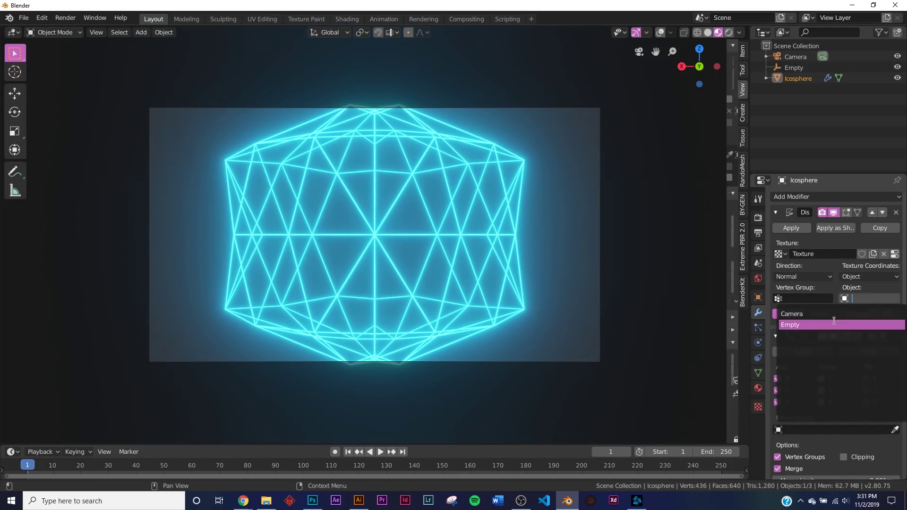
click(802, 68)
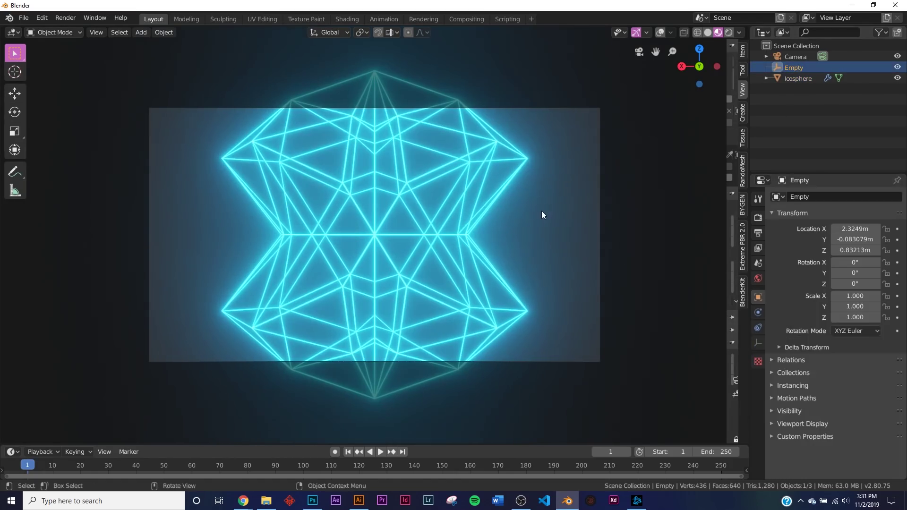
key(r)
key(r)
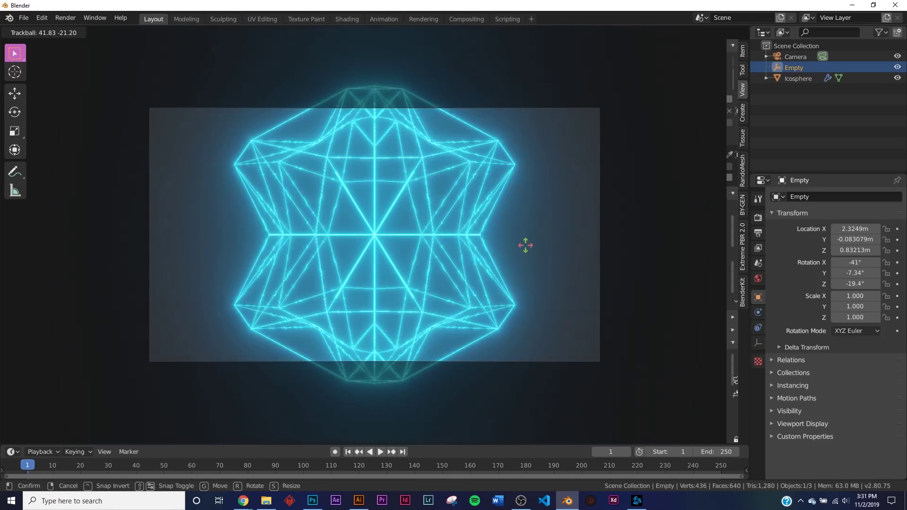
- Raise the Displace modifier strength to 3.1
right_click(508, 228)
click(485, 208)
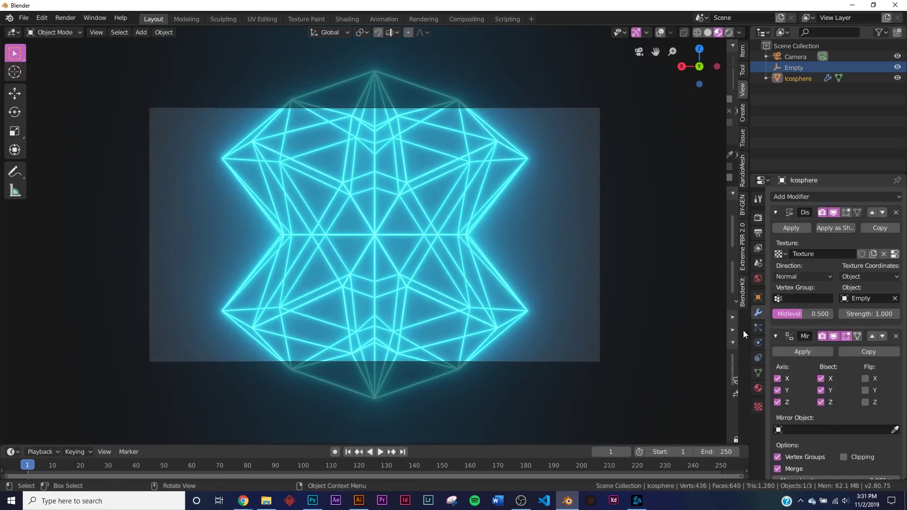
scroll(856, 392, down, 10)
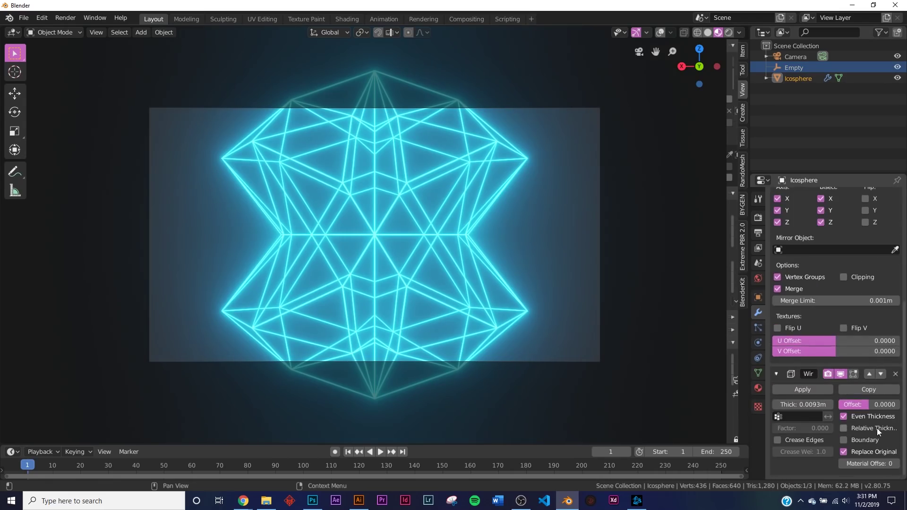
scroll(859, 384, up, 8)
drag(869, 313, 884, 314)
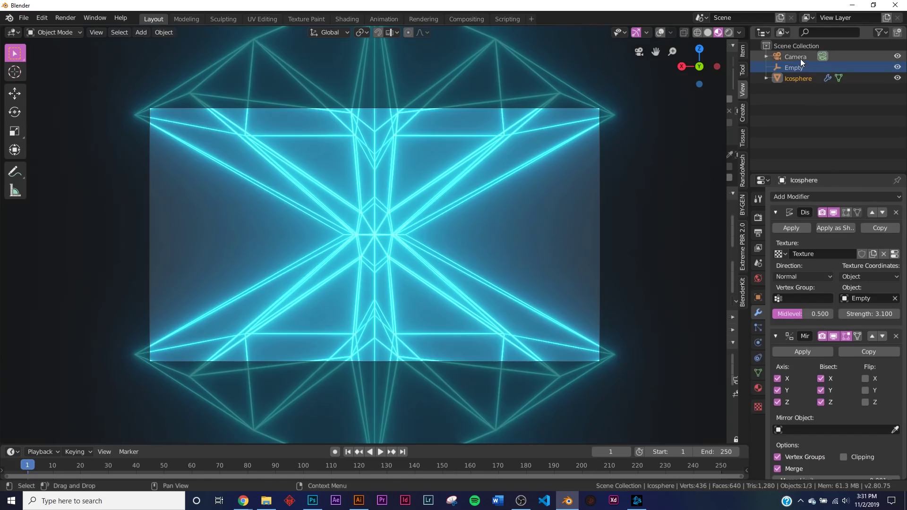
- Move the camera 3.78 m along its local Z so the mesh fits the frame
click(799, 58)
key(g)
key(z)
key(z)
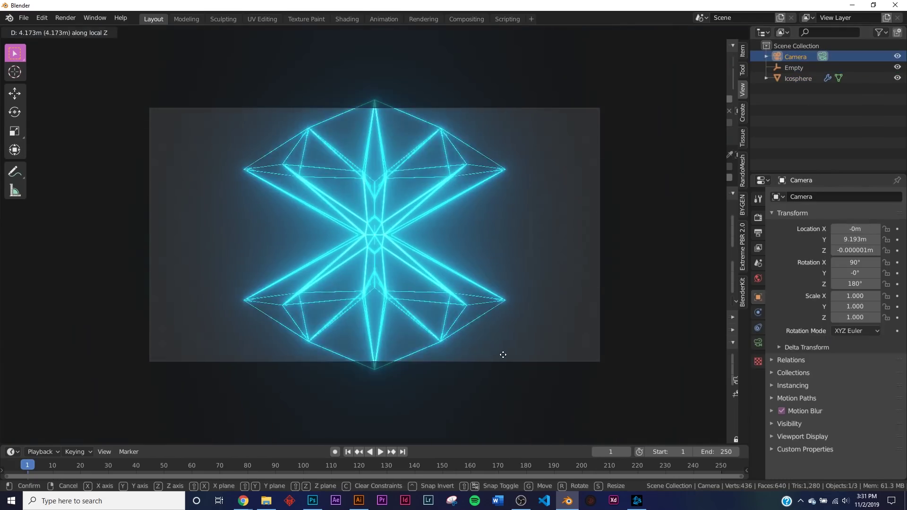
click(722, 128)
click(795, 68)
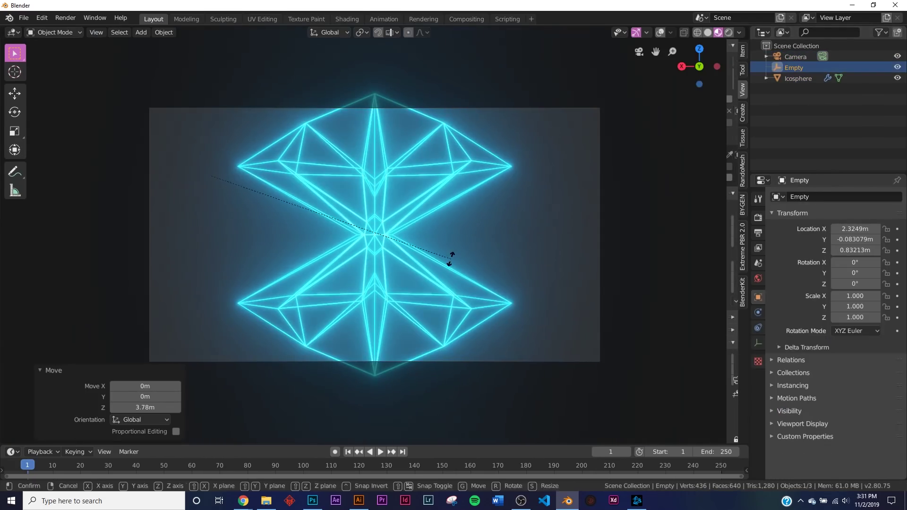
key(r)
key(r)
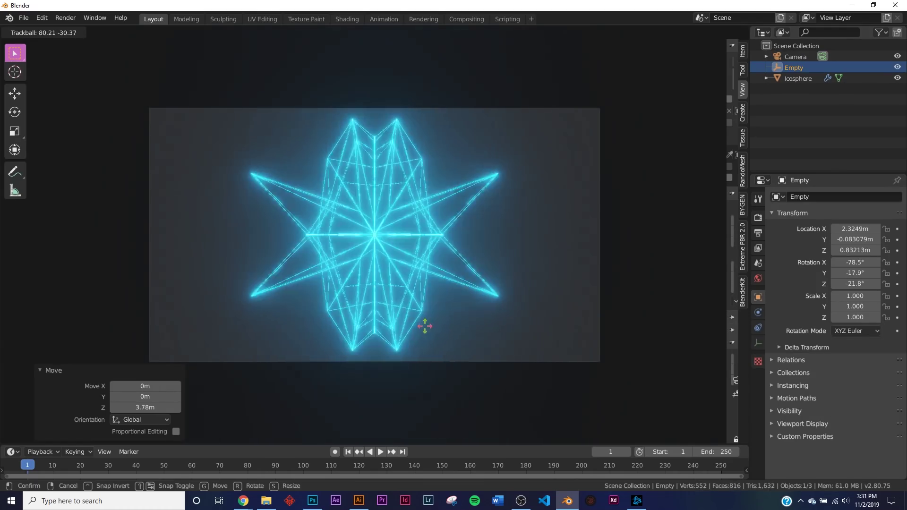
- Confirm the Empty's new rotation and set the world colour to black
click(420, 359)
click(758, 278)
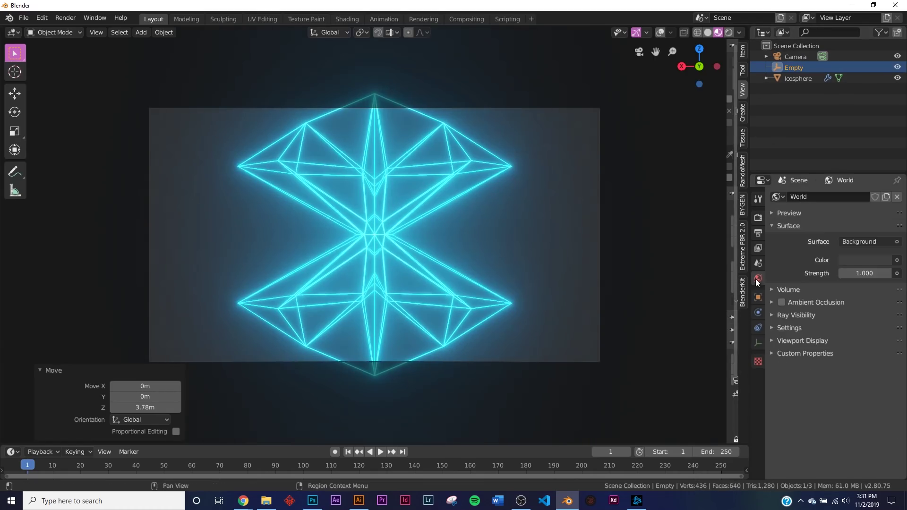
click(870, 260)
drag(881, 160, 882, 183)
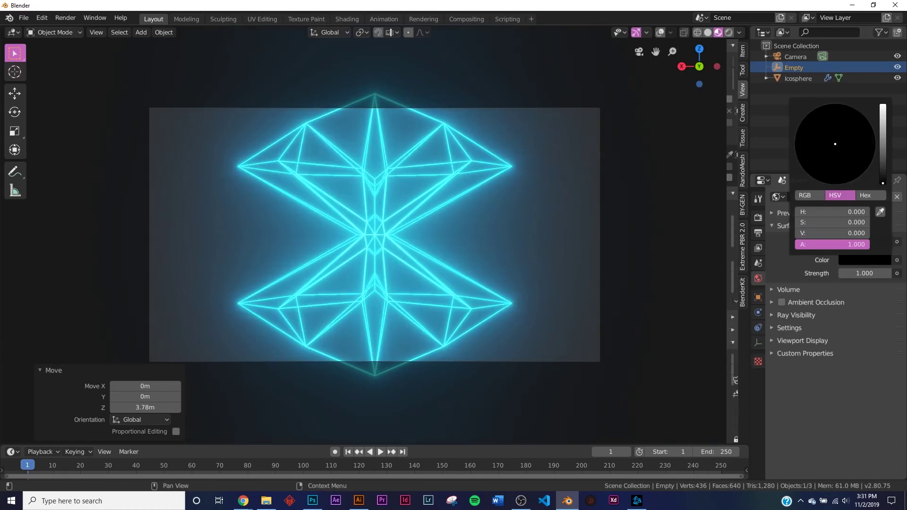
- Check rendered shading, keep Cycles as render engine, then return to solid shading
key(z)
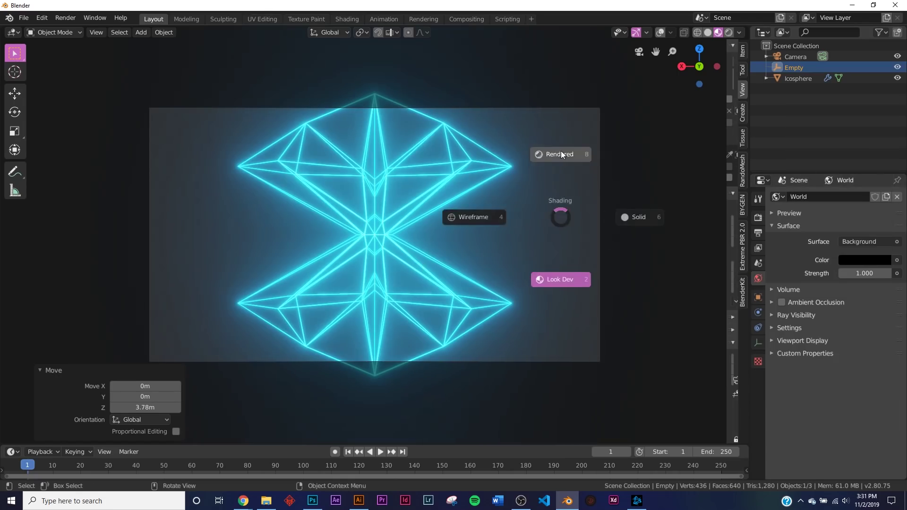
click(560, 151)
click(758, 217)
click(868, 211)
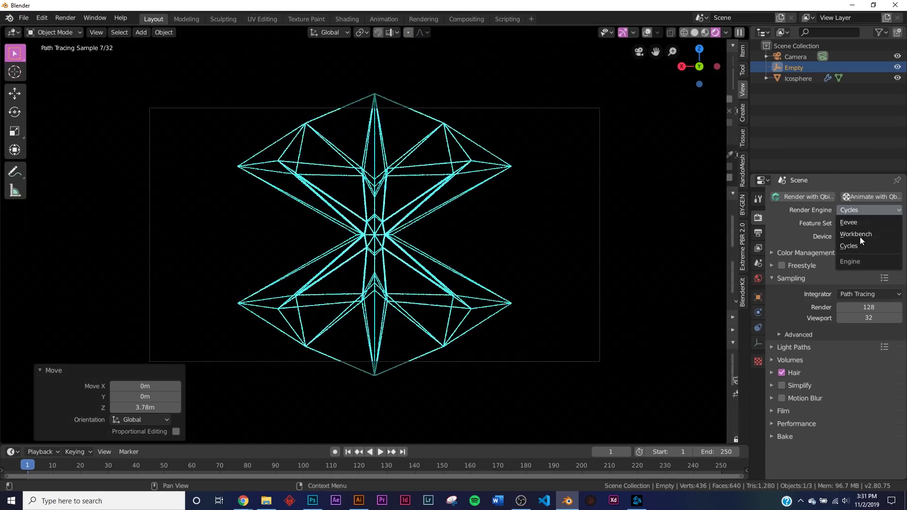
click(853, 222)
click(859, 210)
click(858, 246)
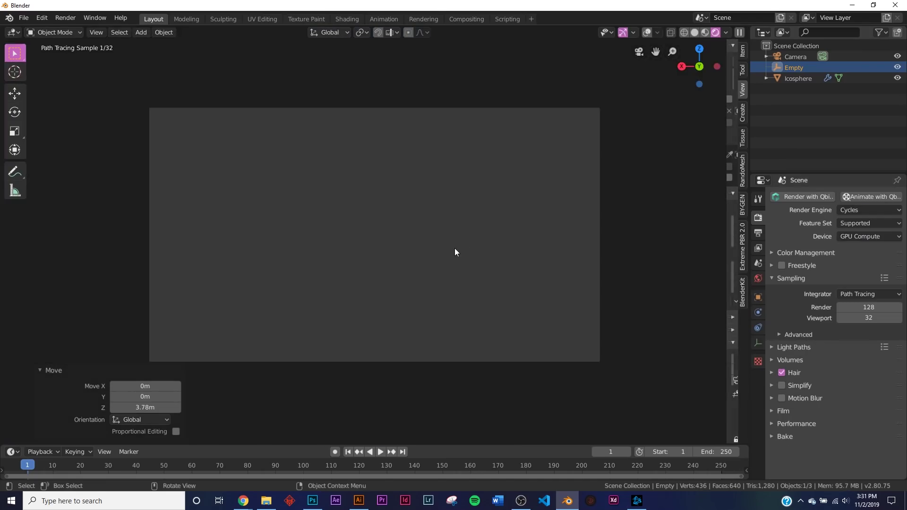
key(z)
click(519, 256)
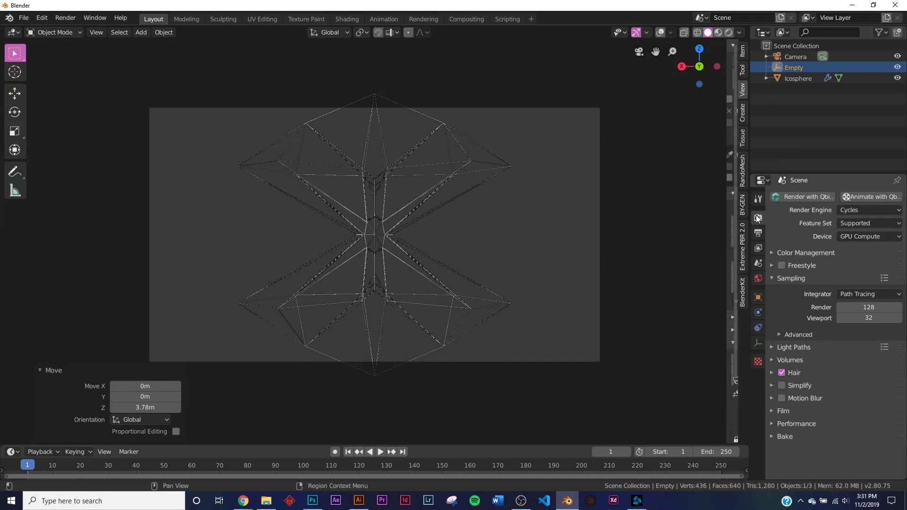
- Set render samples to 10 and resolution scale to 70%
click(871, 307)
text(1)
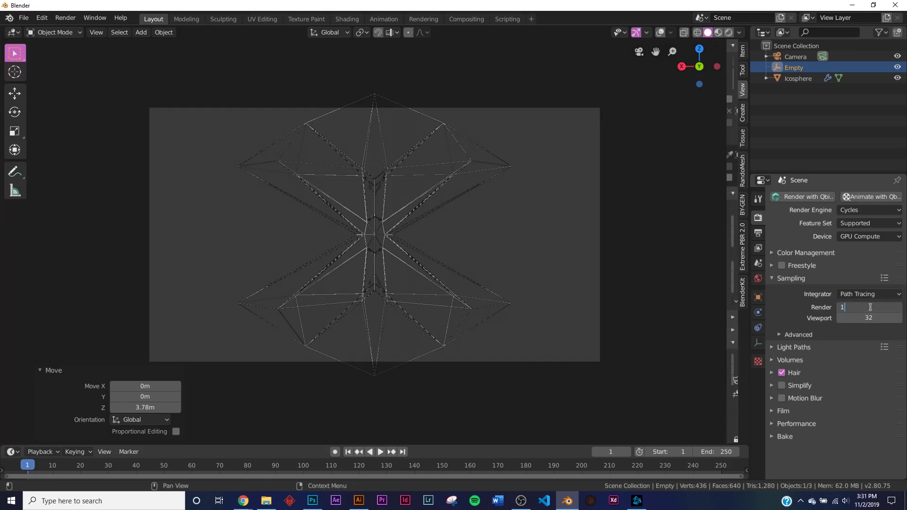
text(0)
key(Return)
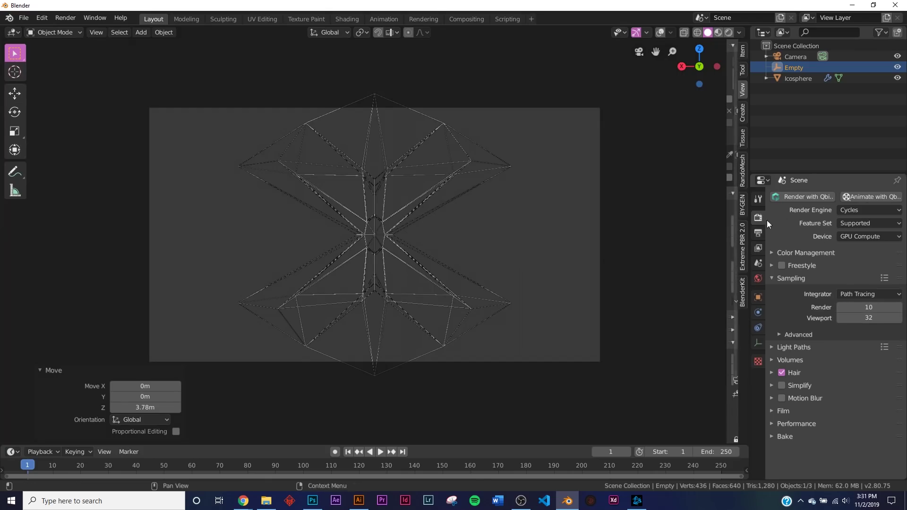
click(758, 232)
click(873, 231)
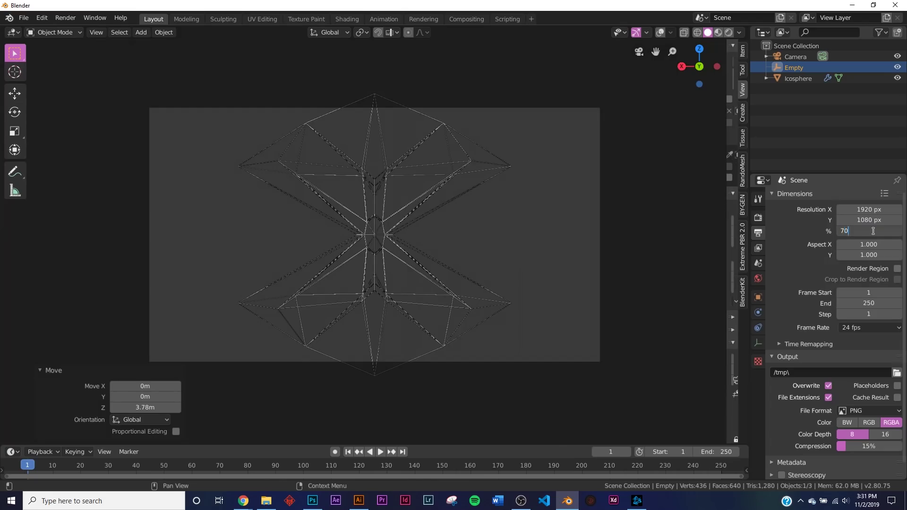
text(70)
key(Return)
- Render a still of frame 1 and view the Render Result
click(59, 18)
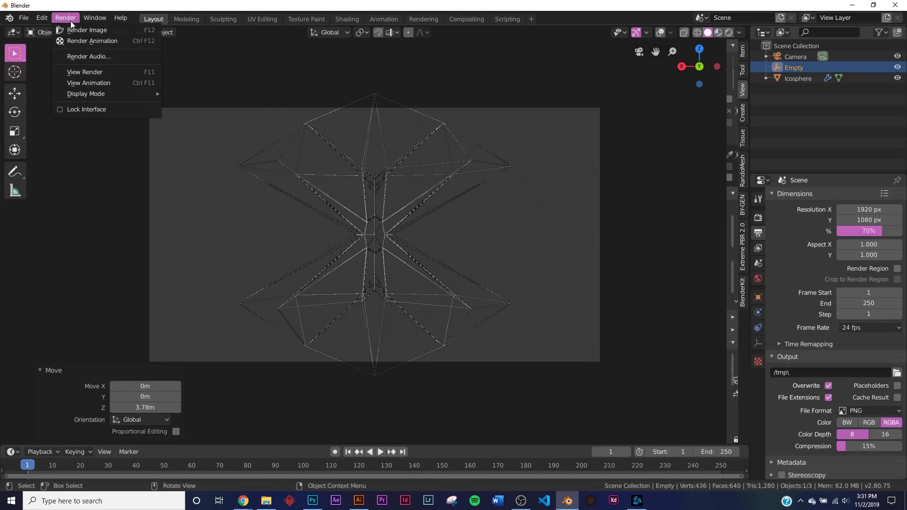
click(75, 28)
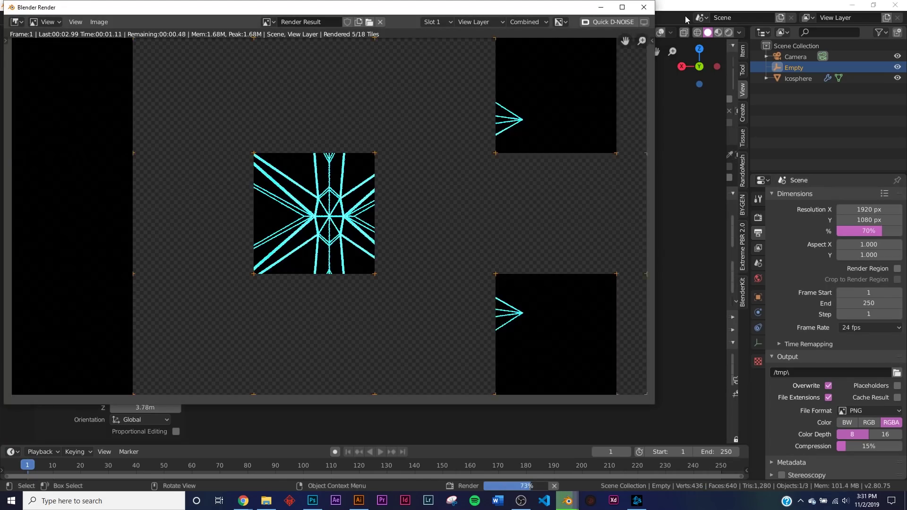
click(687, 10)
click(394, 21)
click(419, 18)
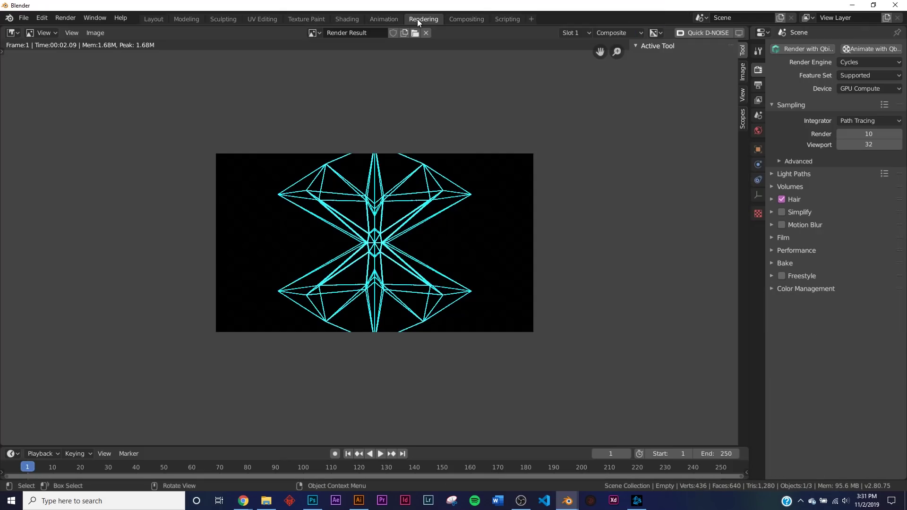
scroll(348, 299, up, 6)
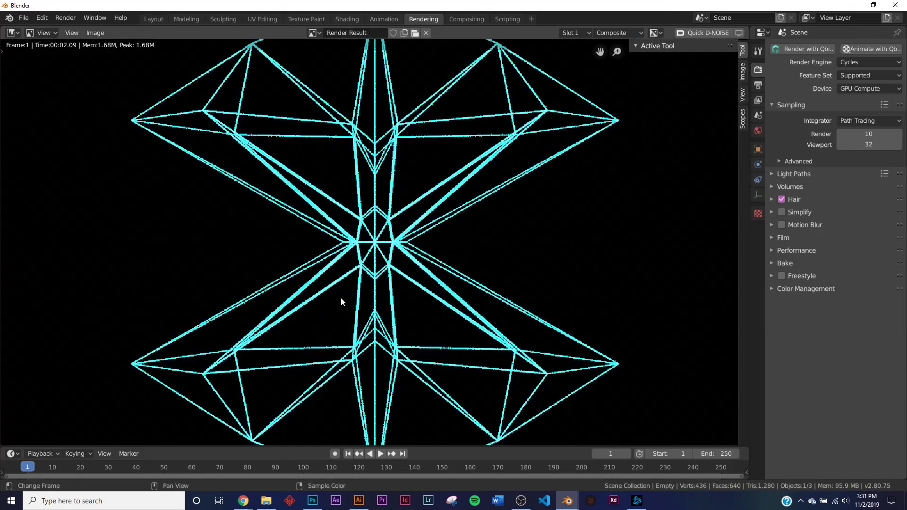
scroll(342, 302, down, 4)
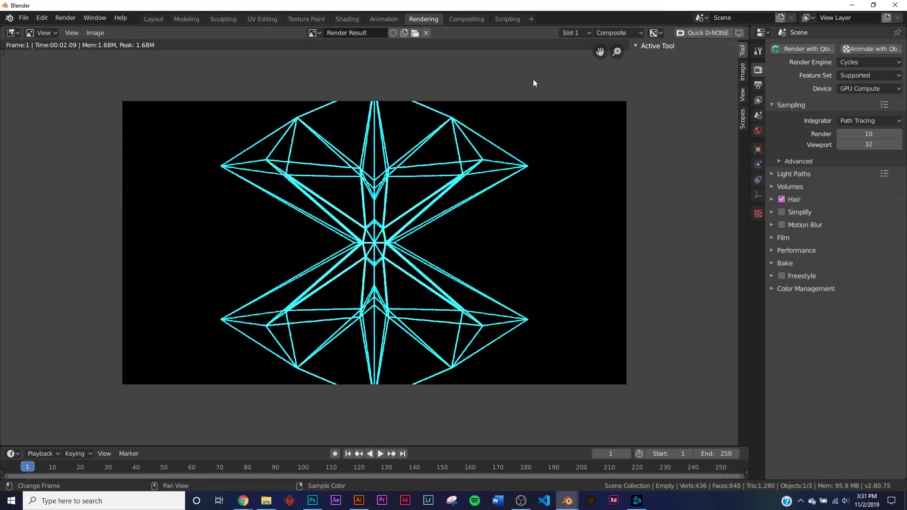
- In the compositor, add a Viewer node fed by the render image
click(466, 19)
scroll(443, 207, up, 2)
key(shift+a)
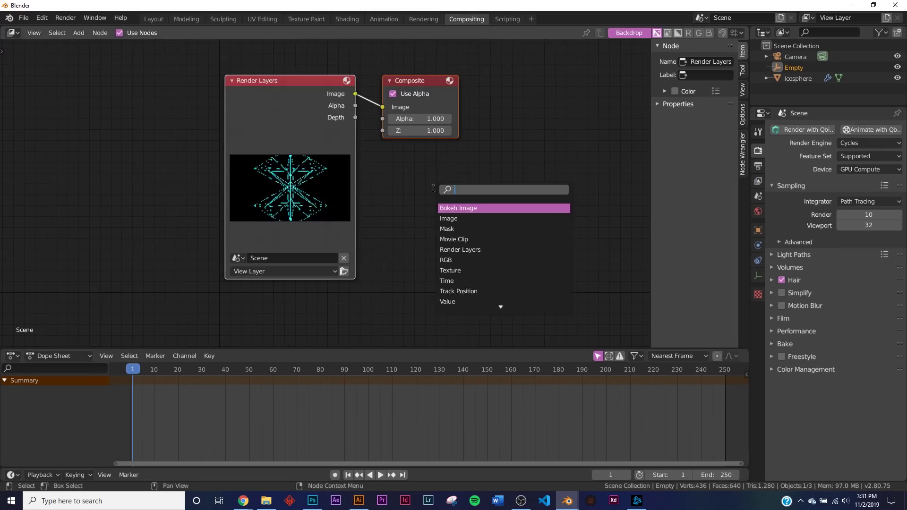
text(vi)
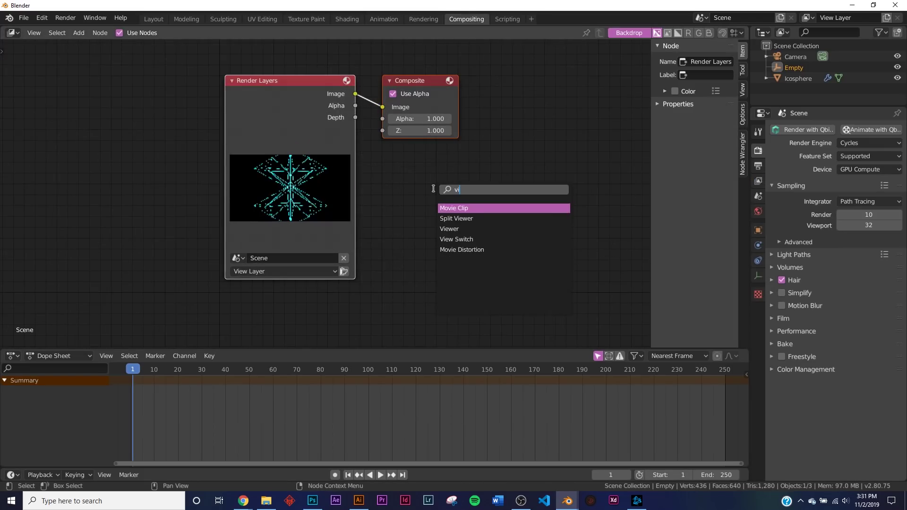
click(450, 229)
click(460, 226)
drag(355, 93, 500, 246)
- Insert a Glare node before the Viewer, set to Ghosts with High quality
key(shift+a)
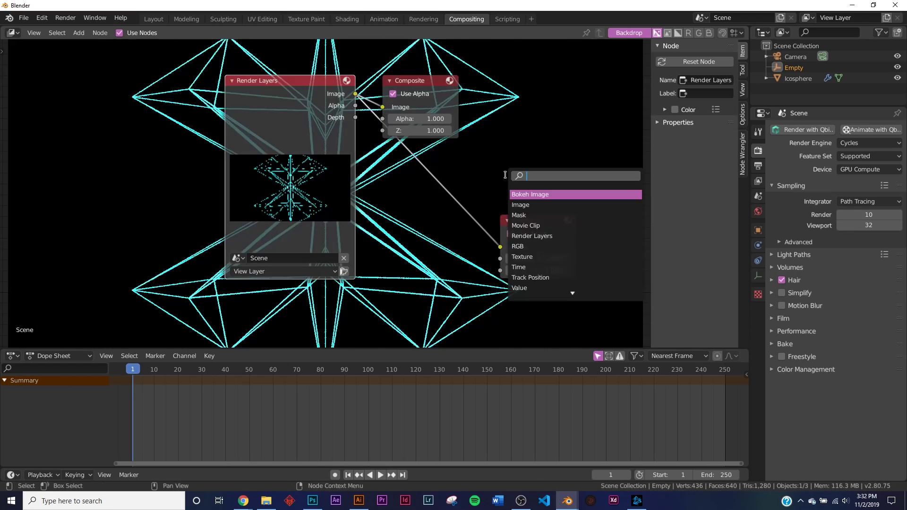
text(gl)
key(Return)
click(412, 166)
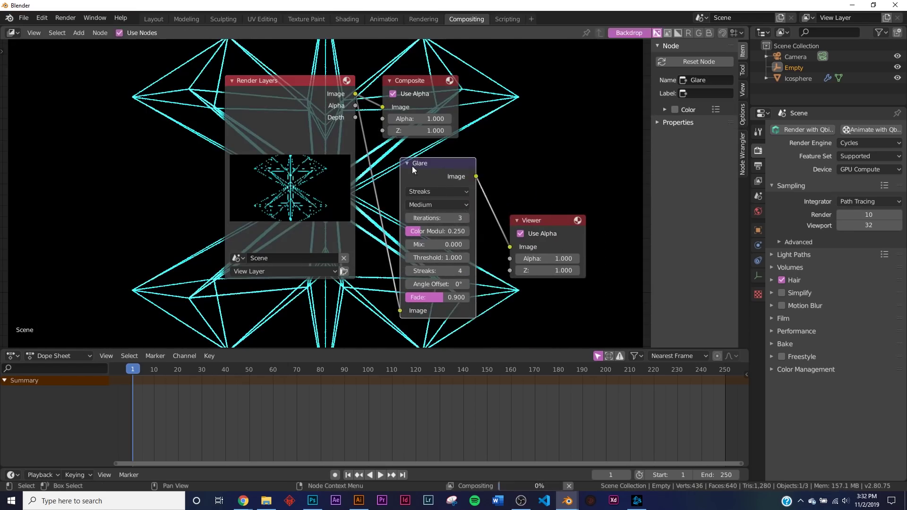
middle_drag(319, 159, 181, 142)
click(301, 175)
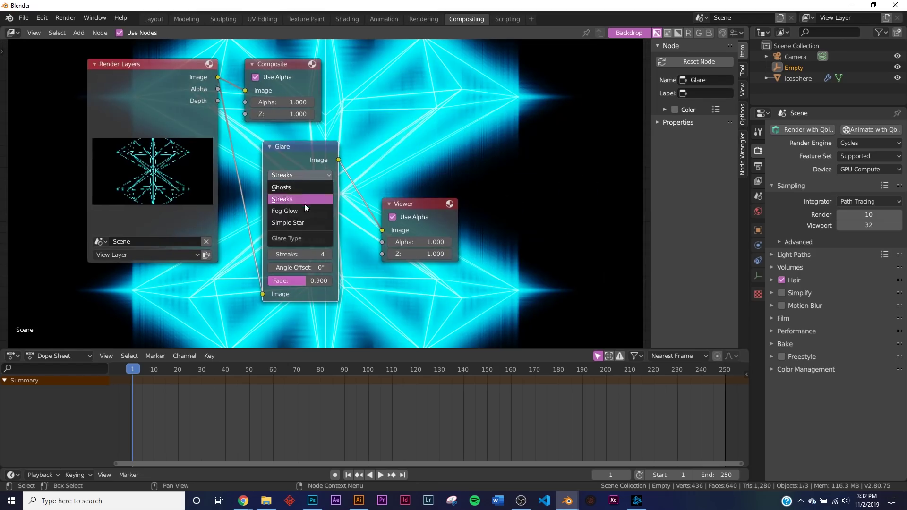
click(303, 187)
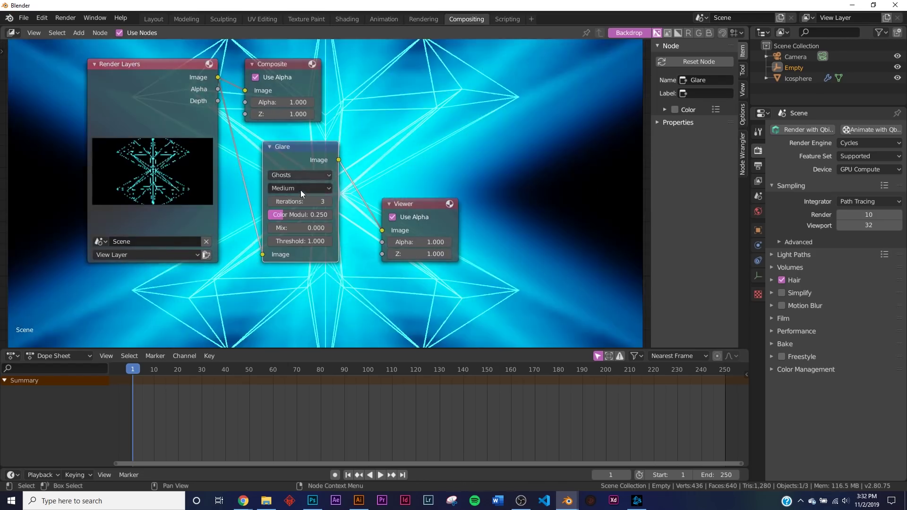
click(300, 190)
click(299, 202)
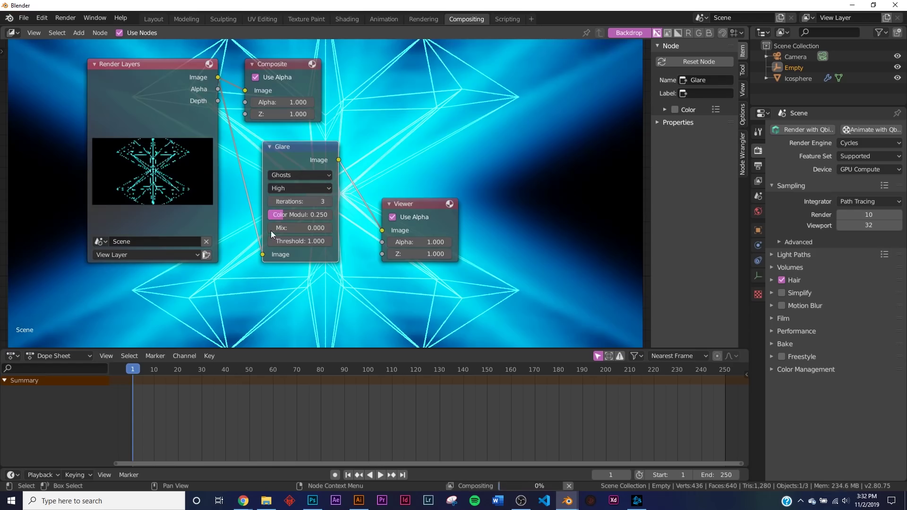
scroll(393, 212, down, 4)
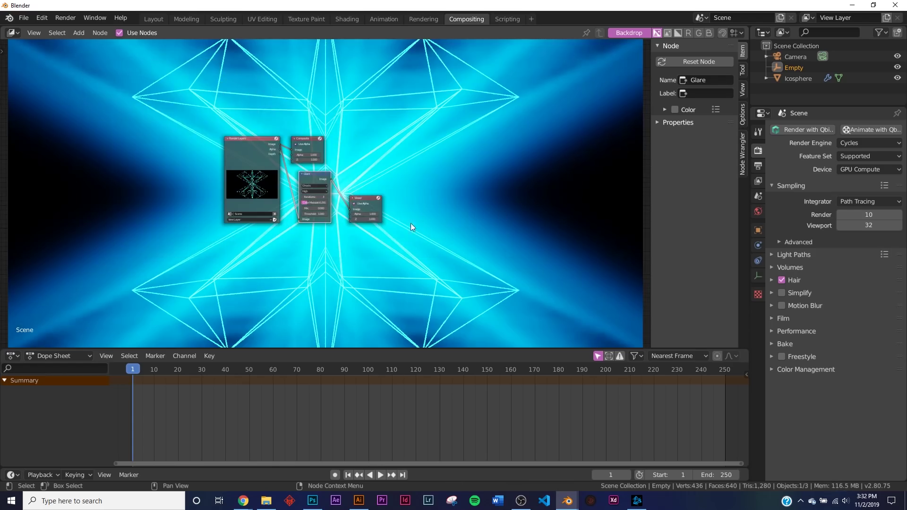
scroll(379, 260, up, 4)
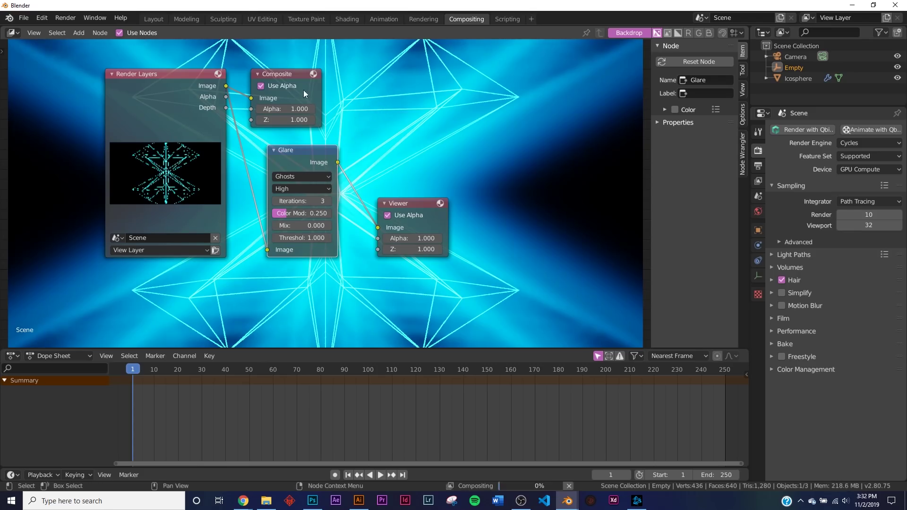
- Connect the Glare output to the Composite node's Image input
drag(287, 74, 498, 76)
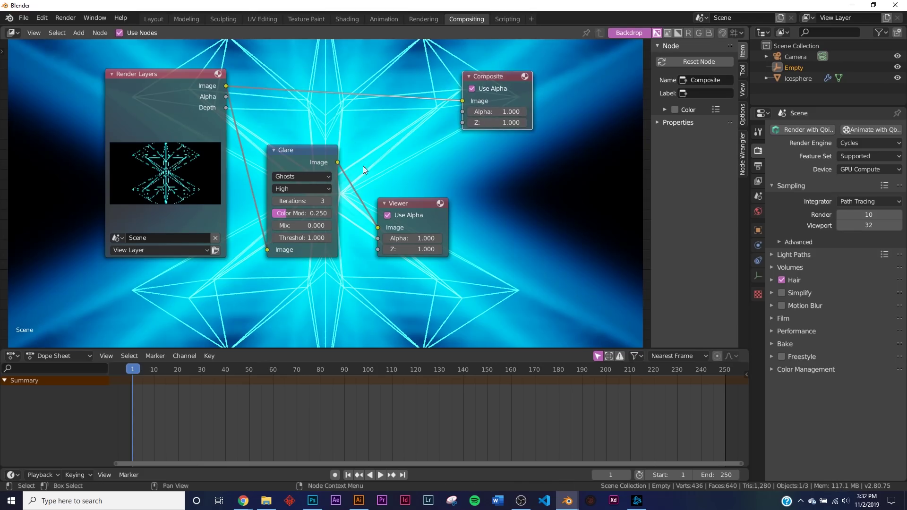
drag(333, 161, 460, 101)
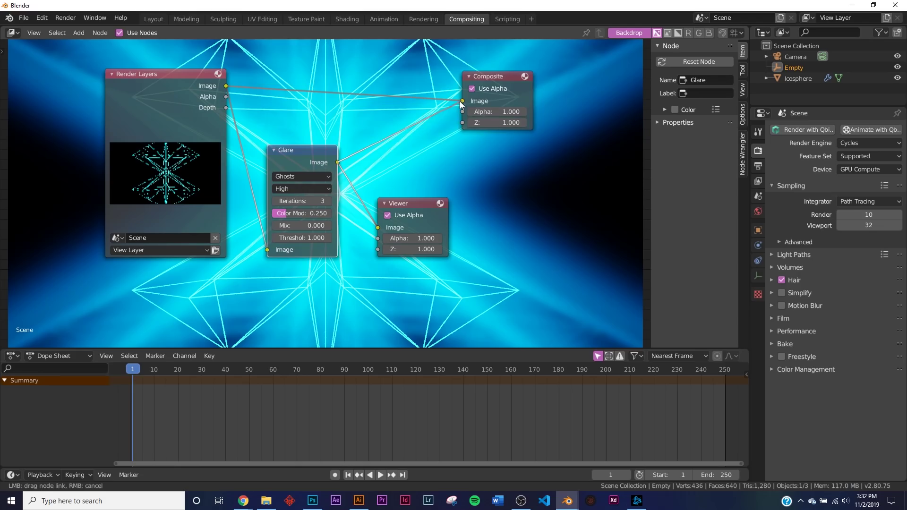
click(416, 19)
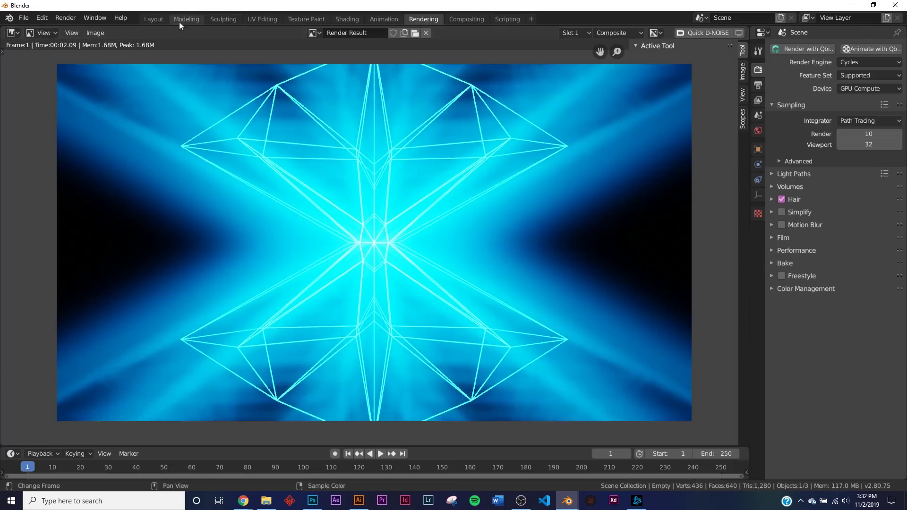
- In Look Dev shading, lower the icosphere's Wireframe modifier thickness to 0.0011 m
click(153, 18)
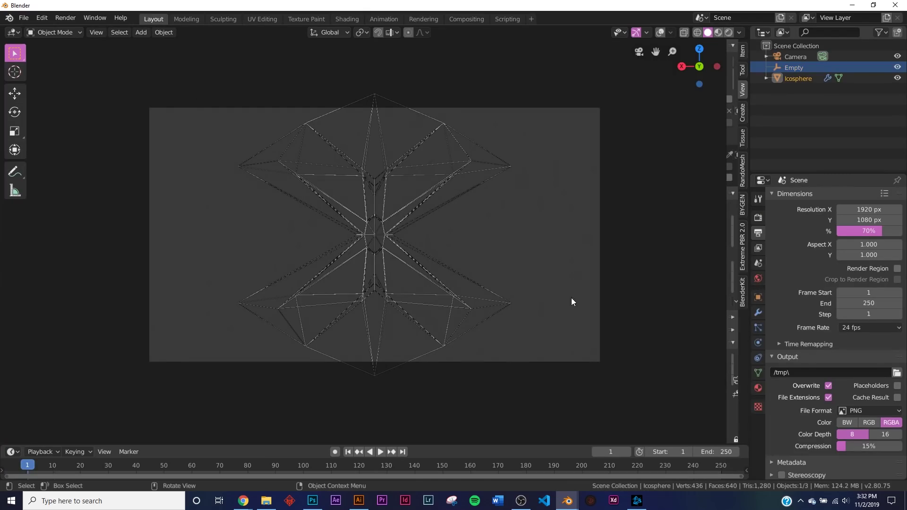
key(z)
click(412, 287)
scroll(391, 184, up, 3)
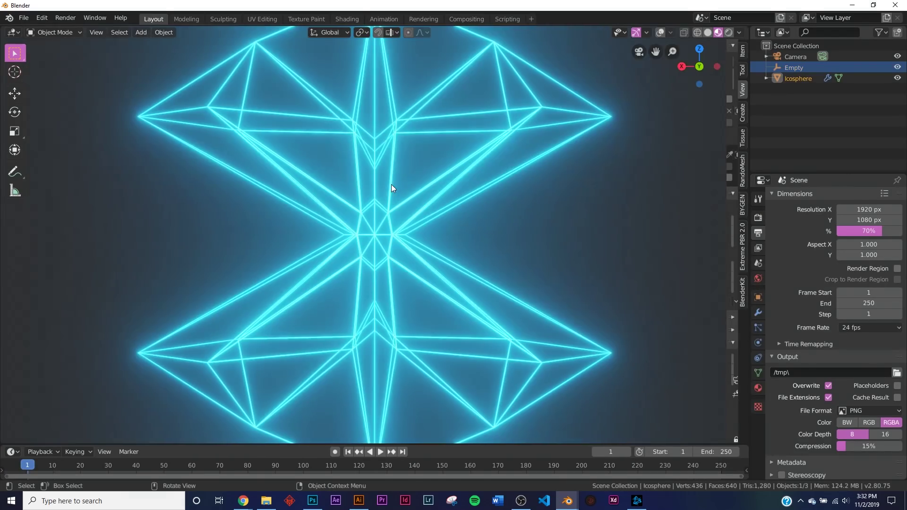
click(758, 312)
scroll(816, 384, down, 8)
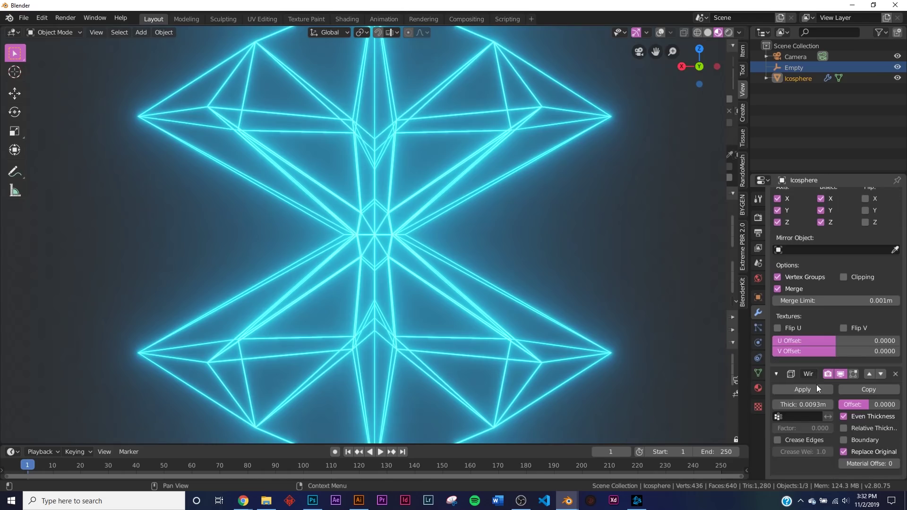
drag(810, 403, 784, 404)
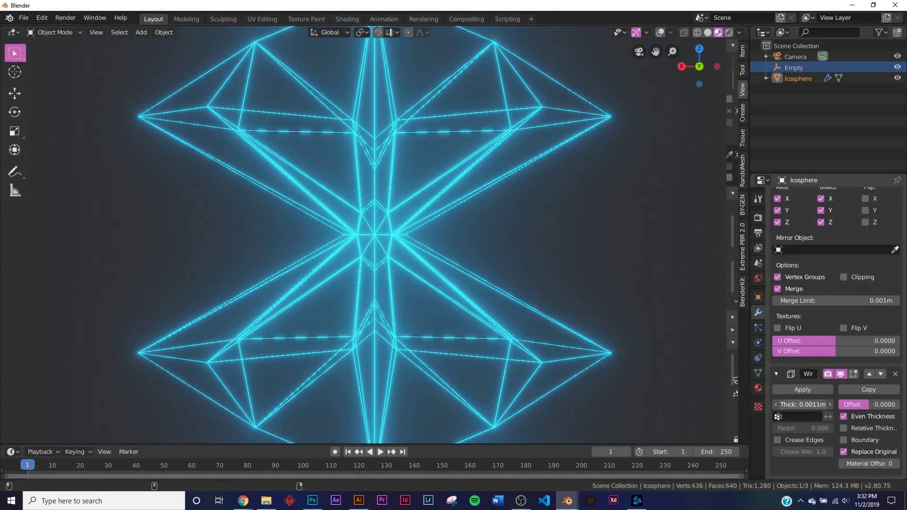
- Return to Solid shading, render a still frame, and inspect the composited result
key(z)
click(671, 246)
click(65, 18)
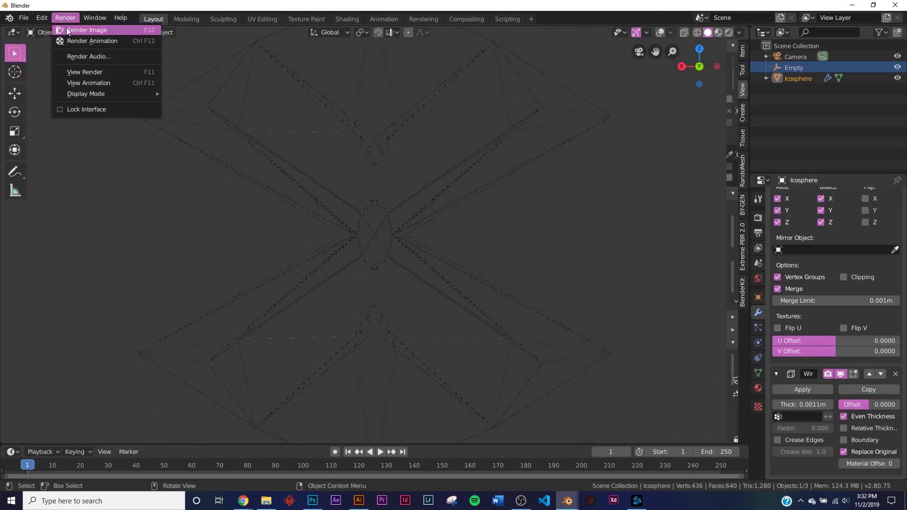
click(75, 30)
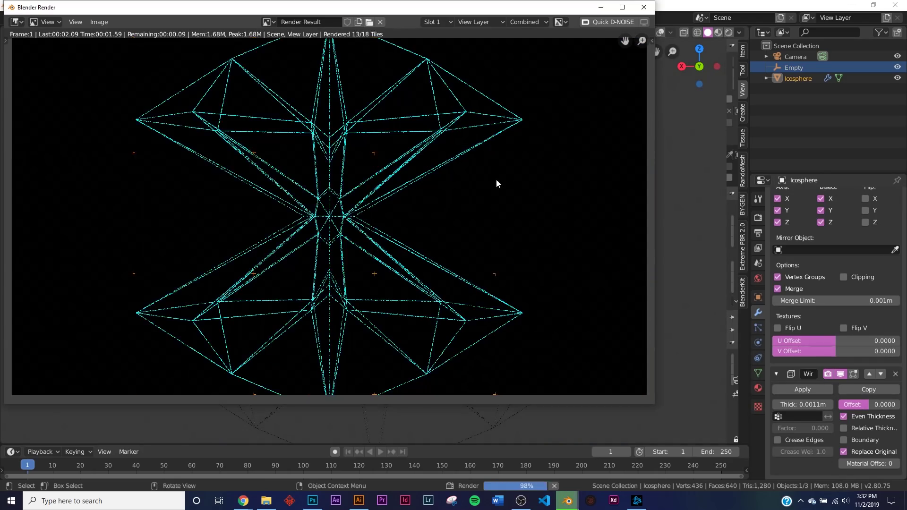
key(Escape)
click(422, 19)
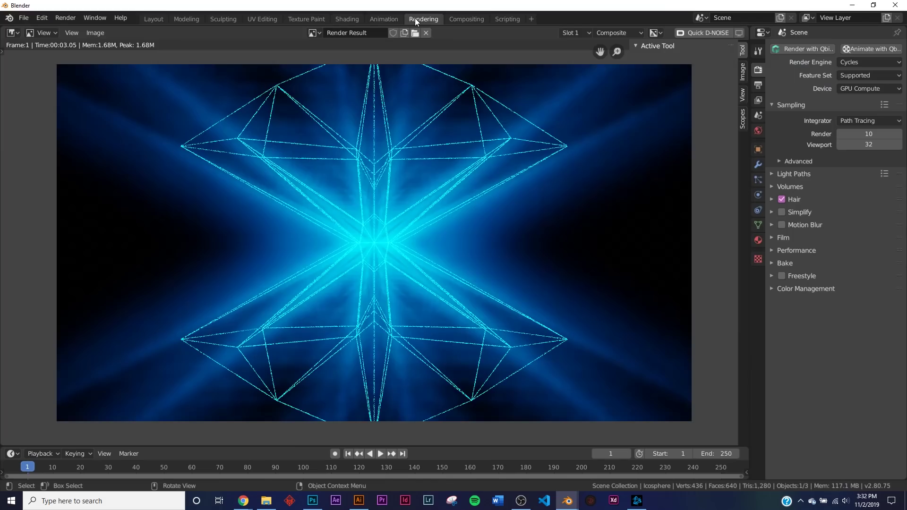
scroll(416, 222, up, 1)
scroll(416, 222, down, 2)
scroll(192, 151, up, 2)
scroll(387, 186, down, 1)
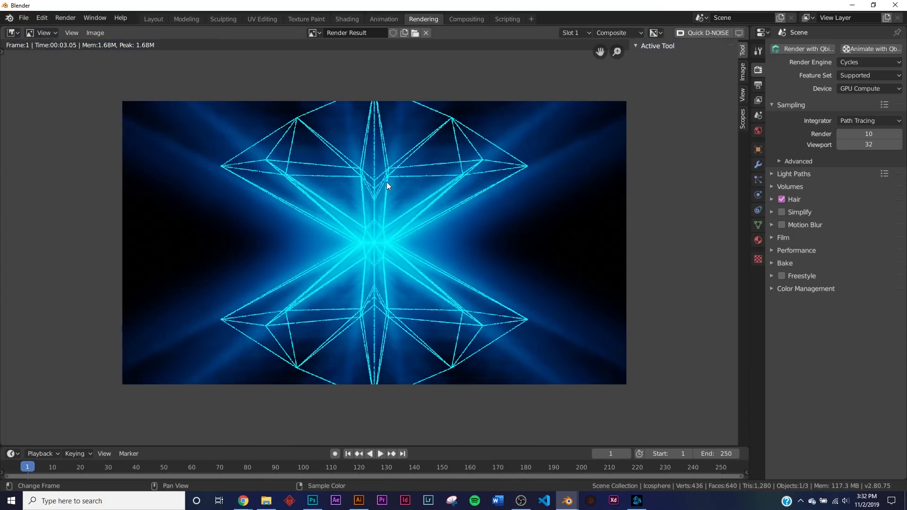
- Set the animation end frame to 240 and enlarge the timeline
click(154, 19)
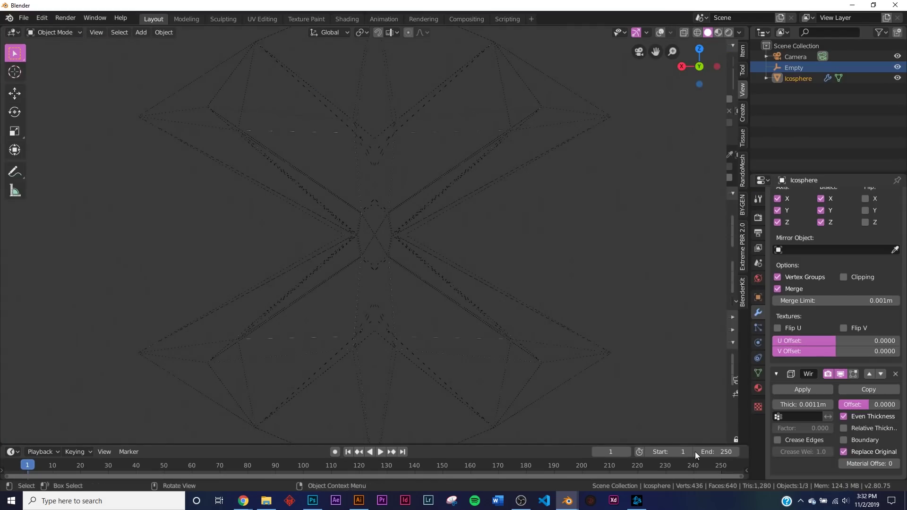
click(708, 452)
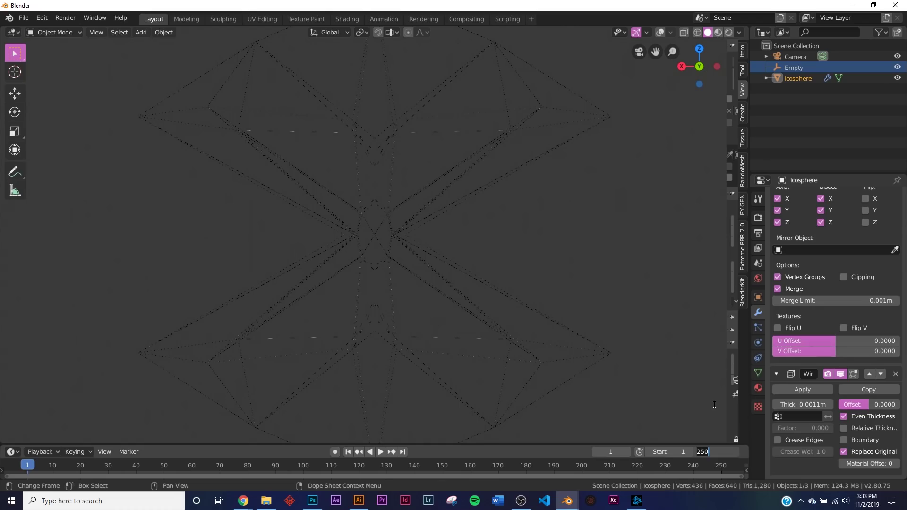
text(240)
key(Return)
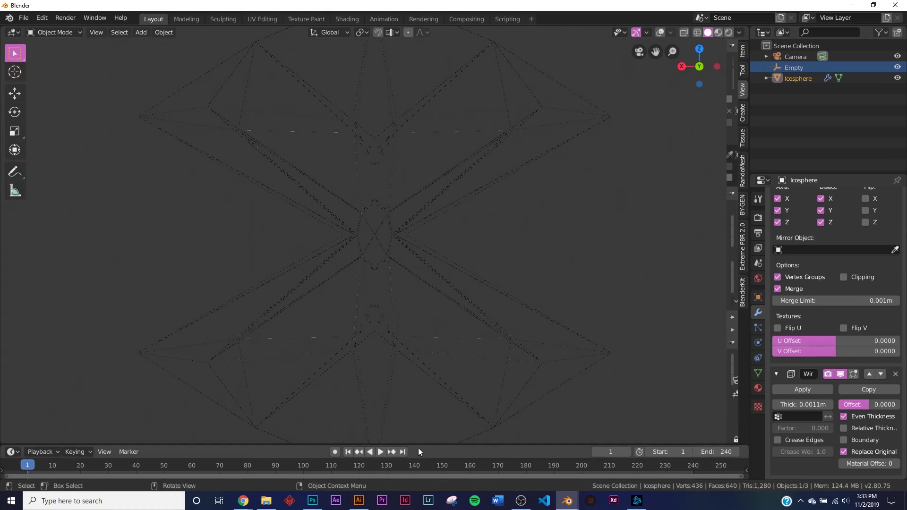
drag(428, 445, 430, 401)
- Select the Empty and keyframe its X rotation at 0° on frame 1, previewing in Look Dev
click(797, 69)
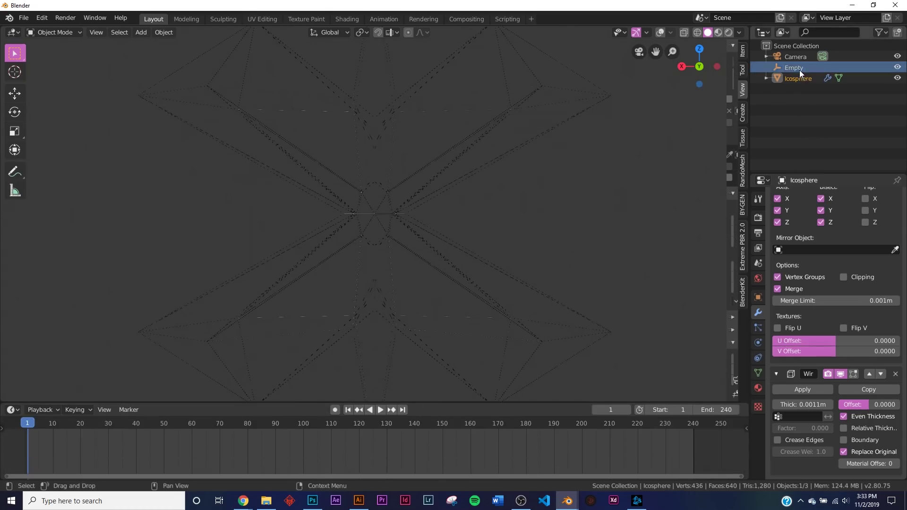
mouse_move(855, 262)
mouse_down()
mouse_move(869, 262)
mouse_move(841, 262)
mouse_move(898, 262)
mouse_move(855, 260)
mouse_up()
key(z)
click(629, 277)
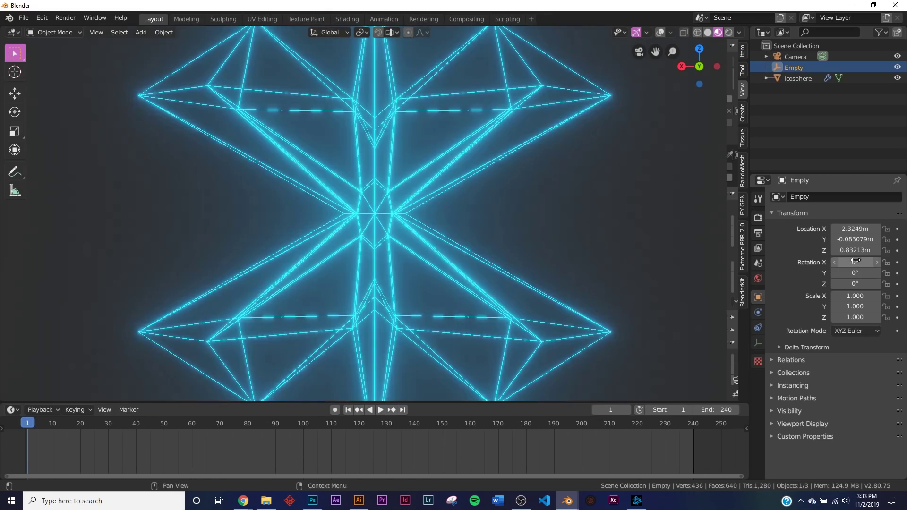
click(898, 263)
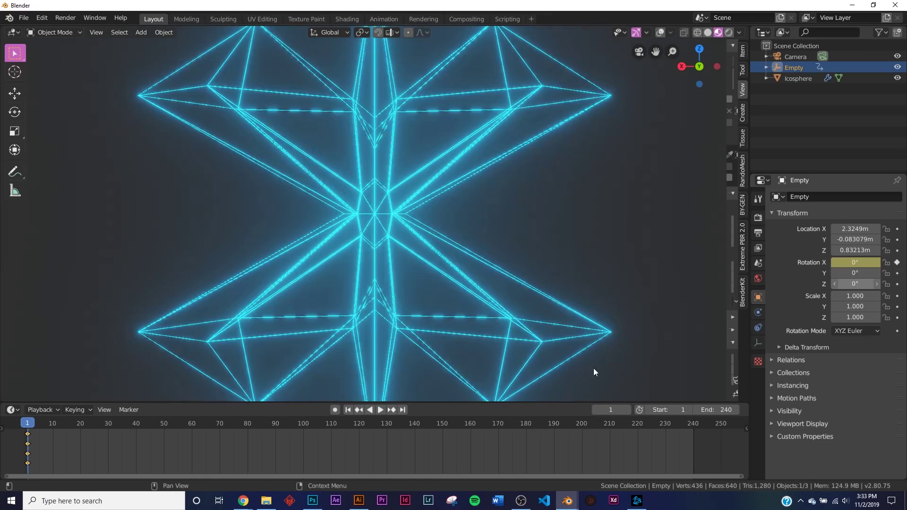
- On frame 241, set the Empty's X rotation to 360° and keyframe it
click(405, 410)
key(Right)
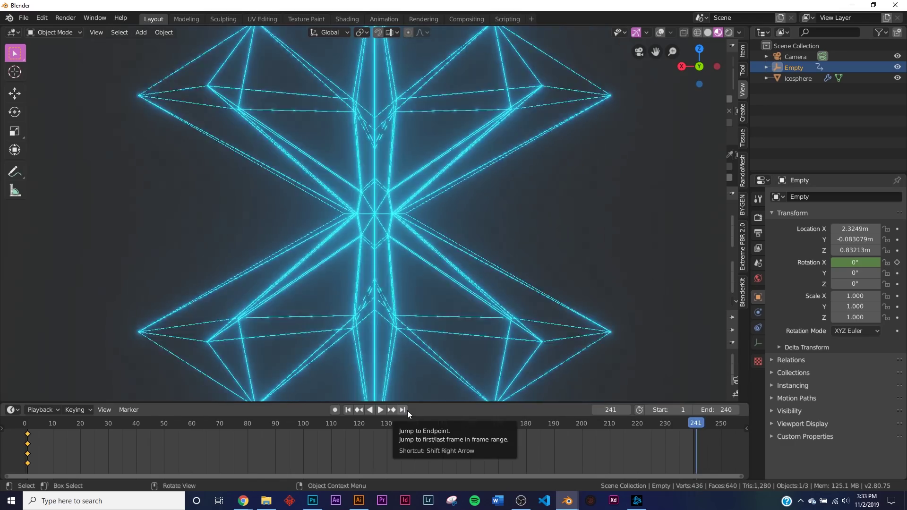
double_click(856, 263)
text(360)
key(Return)
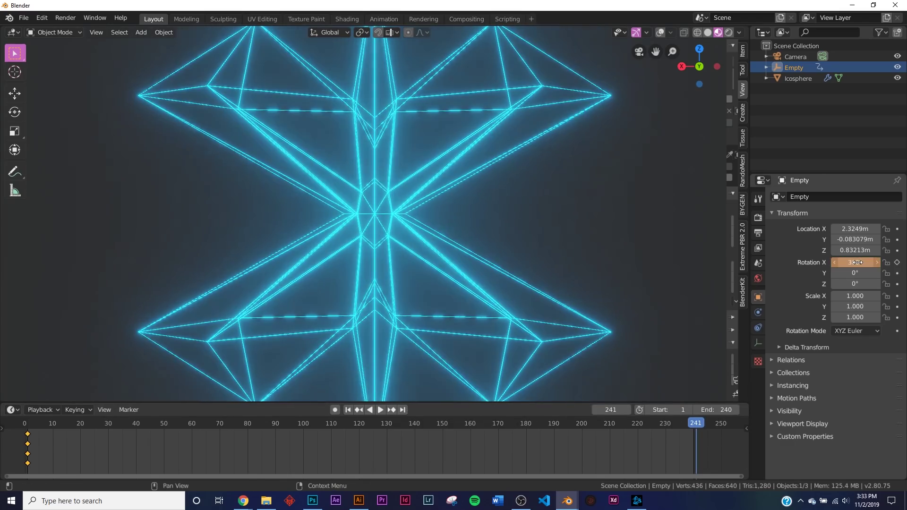
click(898, 263)
- Play the spin through the camera view, then stop and show render settings
key(KP_0)
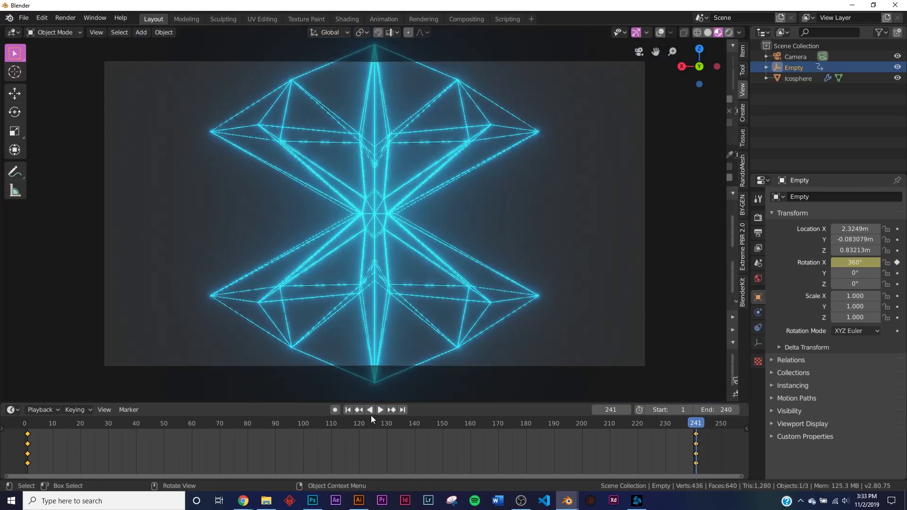
click(381, 409)
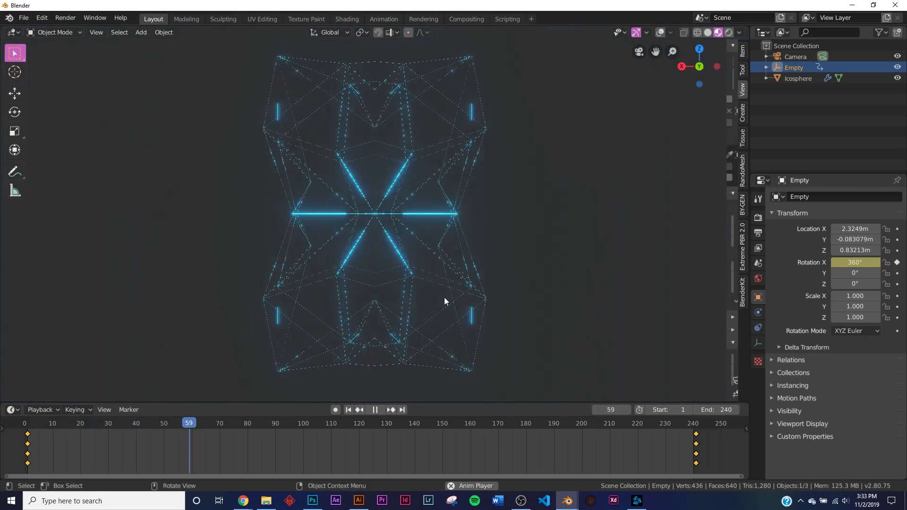
scroll(445, 297, down, 3)
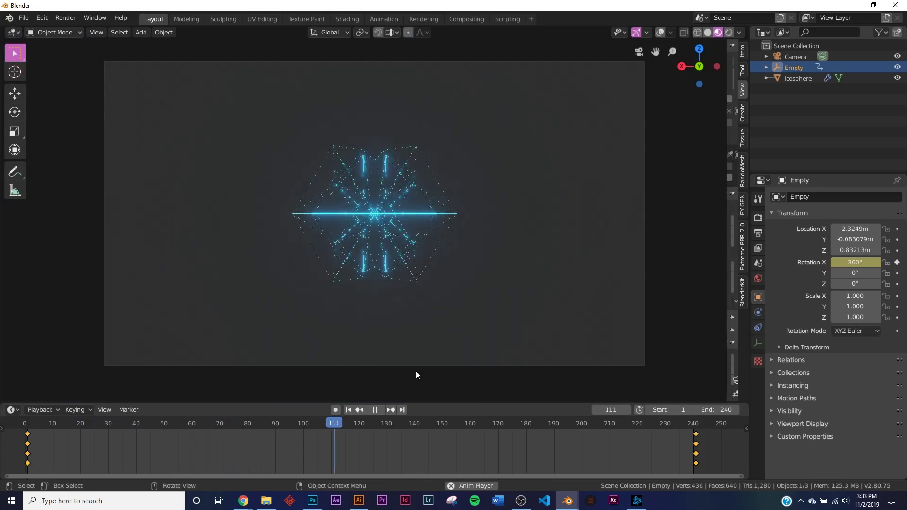
click(374, 409)
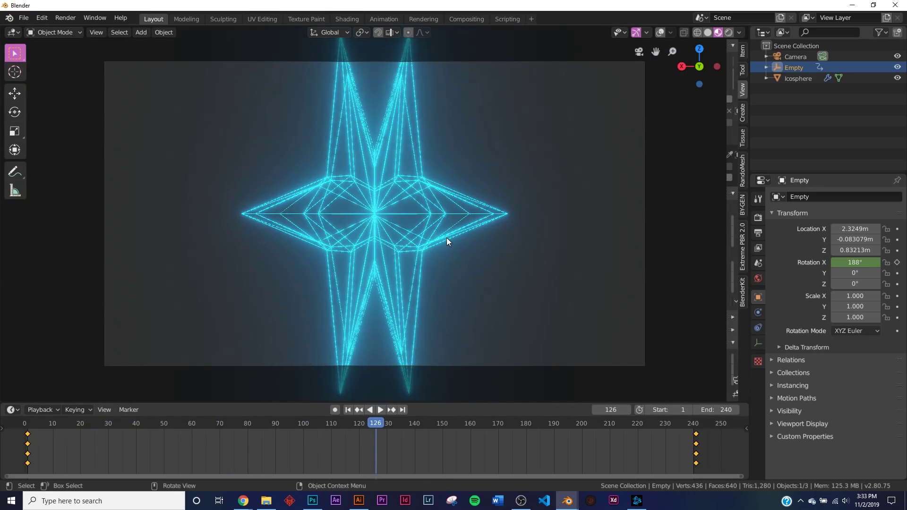
click(757, 217)
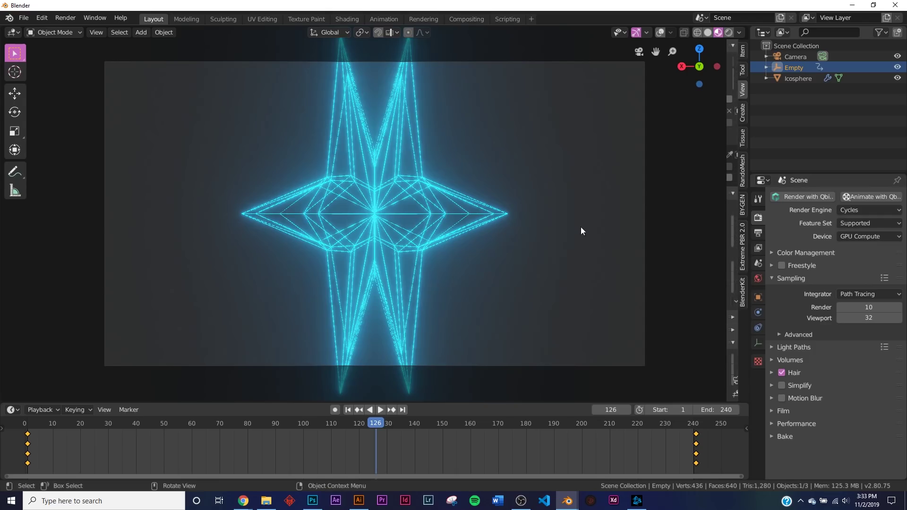
- Switch to Solid shading and Save As the Blender file 'core.blend' on the Desktop
key(z)
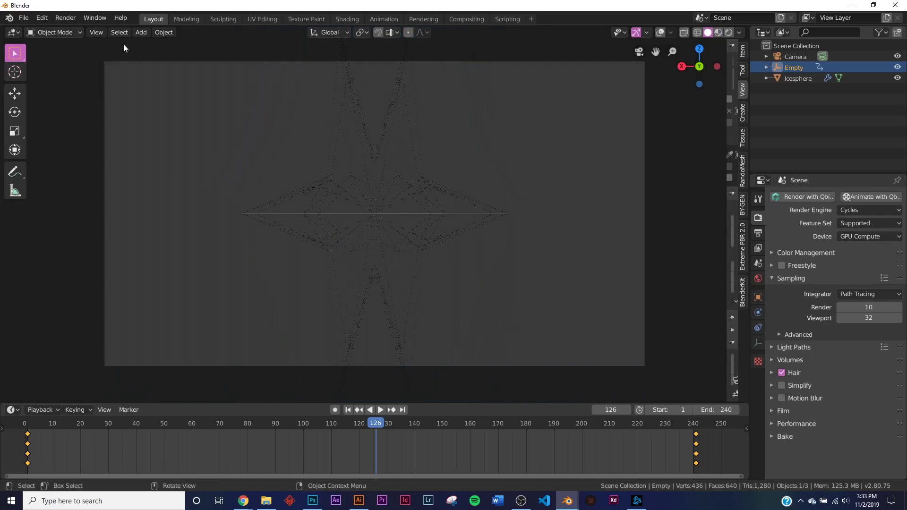
click(23, 18)
click(64, 97)
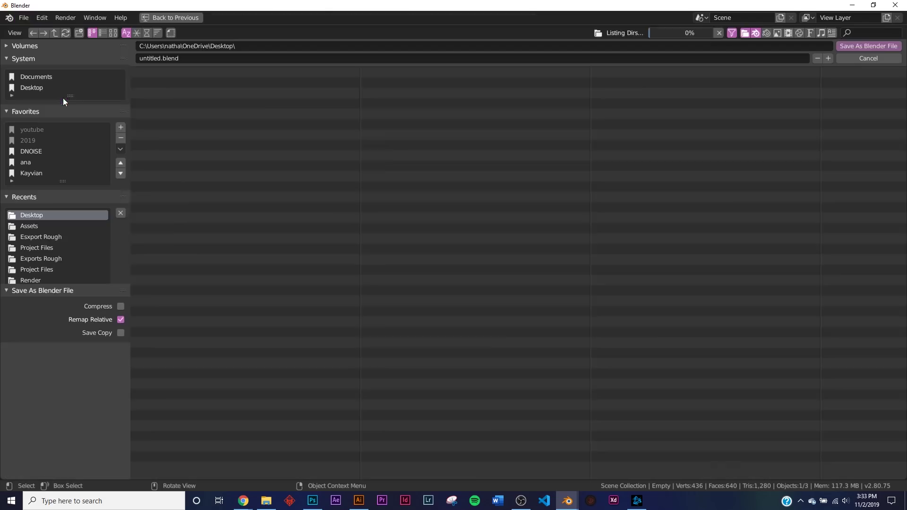
click(181, 59)
text(c)
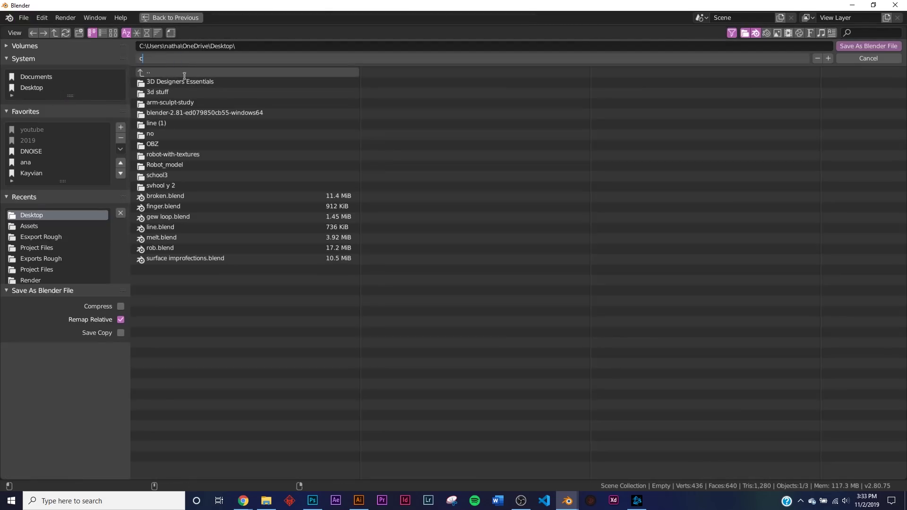
text(ore)
key(Return)
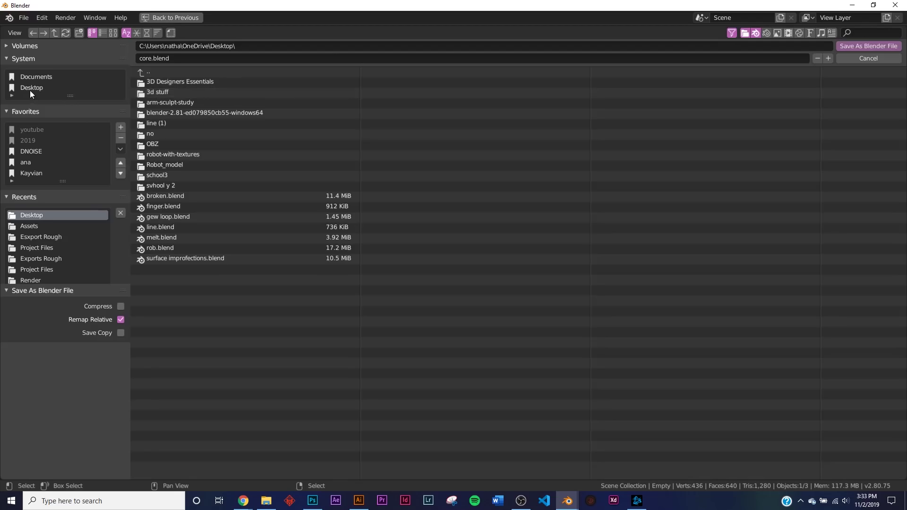
click(858, 46)
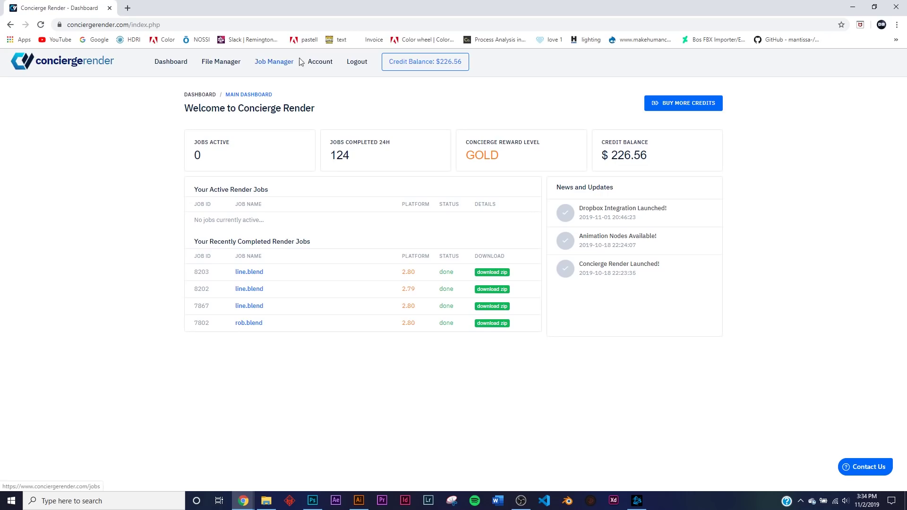
- From the File Manager, launch a render of core.blend and set the samples count
click(238, 65)
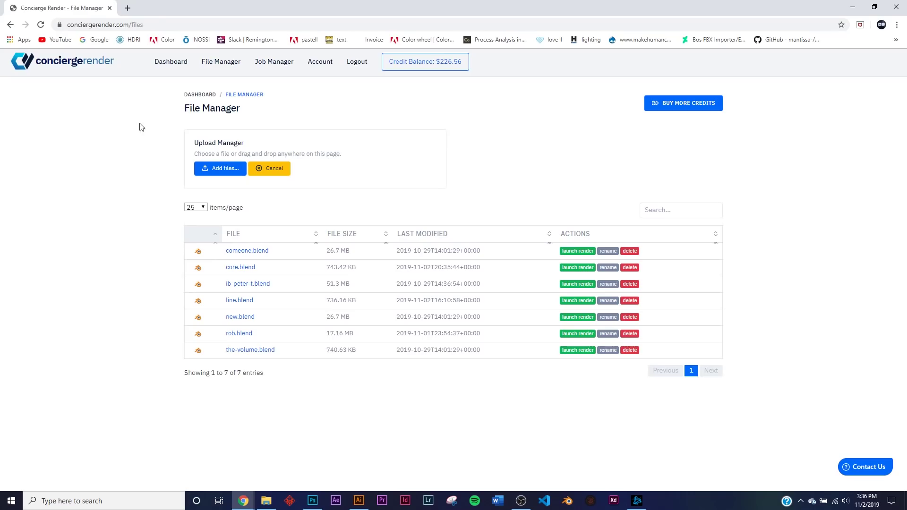
click(216, 171)
click(574, 268)
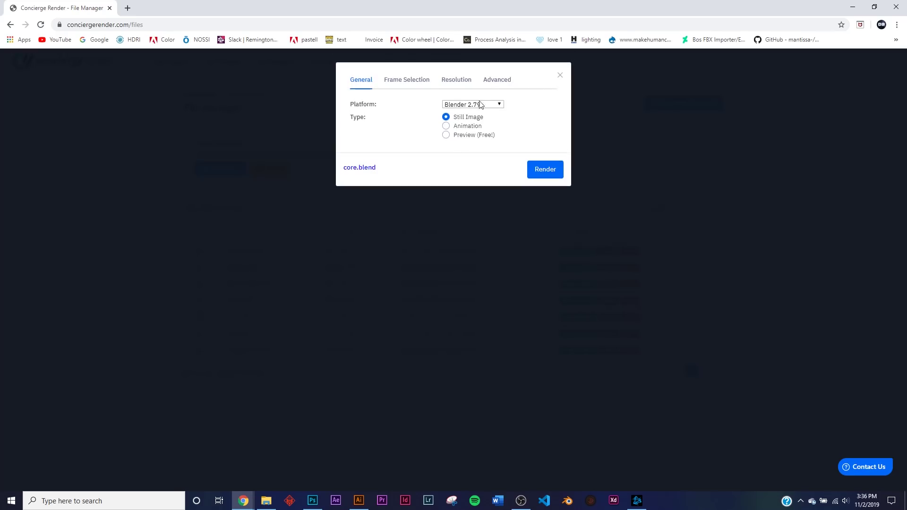
click(488, 81)
click(470, 106)
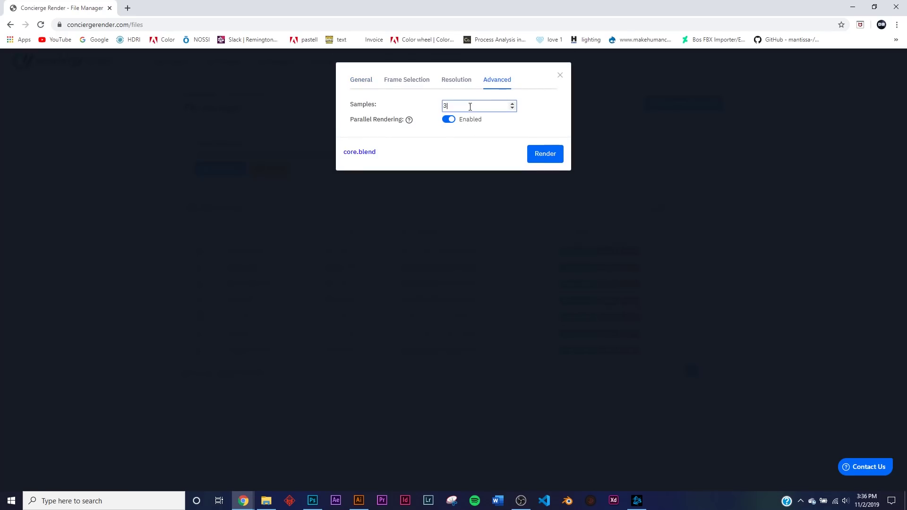
click(462, 81)
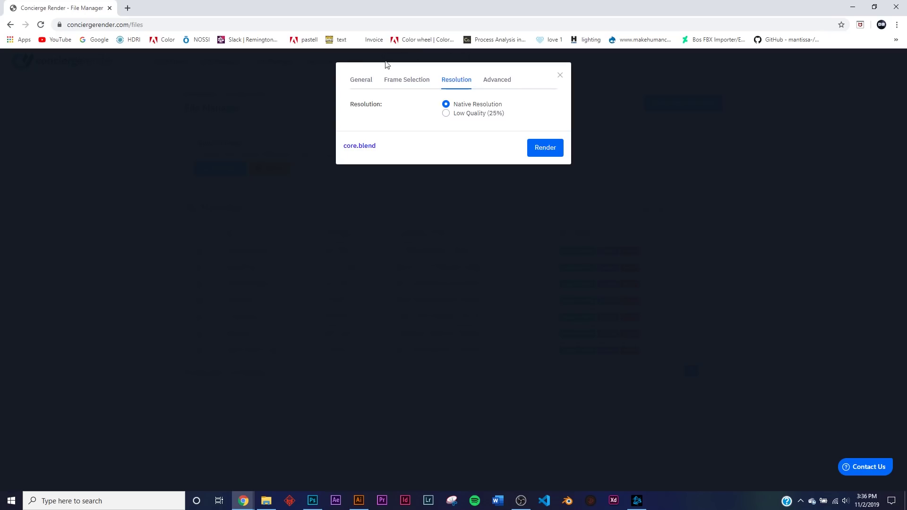
- Set the frame range starting at frame 1, choose platform Blender 2.80, and submit
click(397, 81)
click(487, 107)
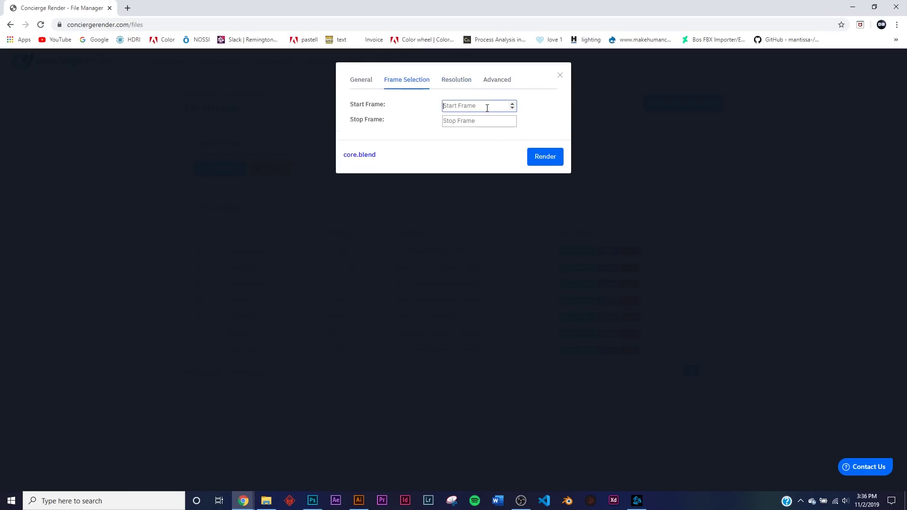
click(477, 120)
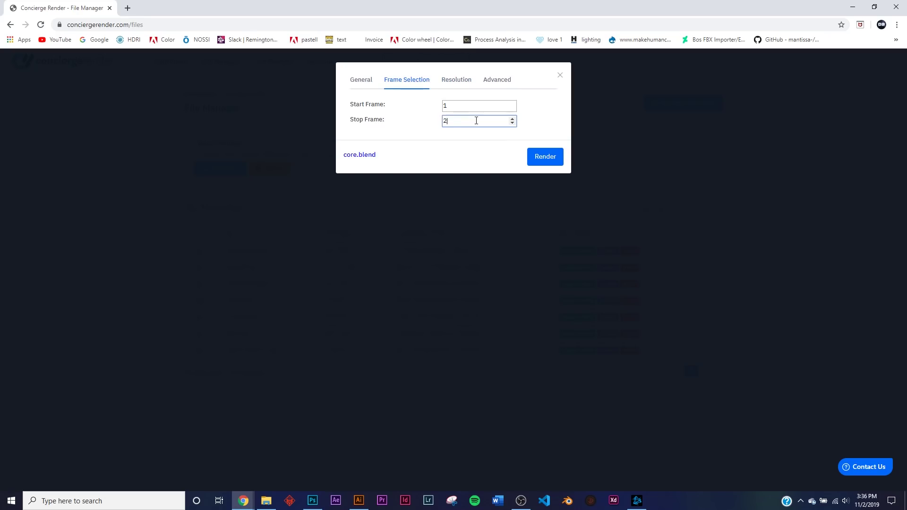
click(363, 81)
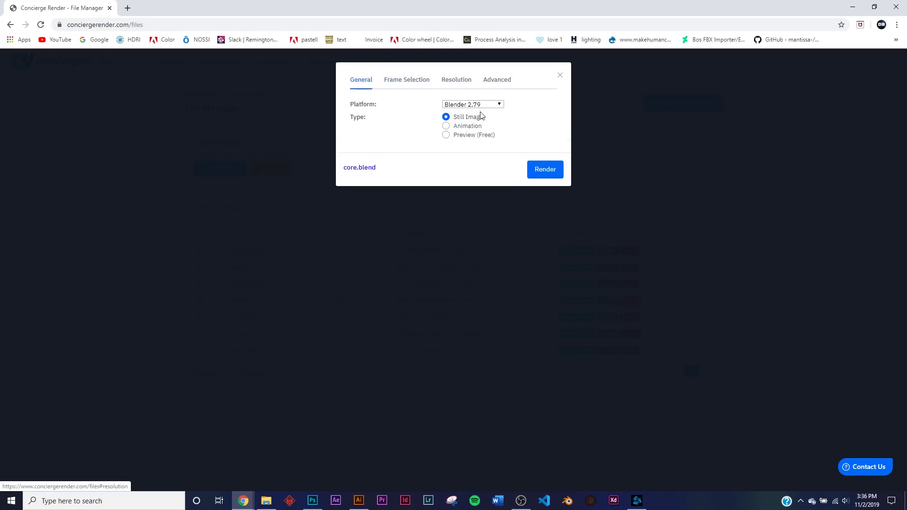
click(466, 106)
click(469, 120)
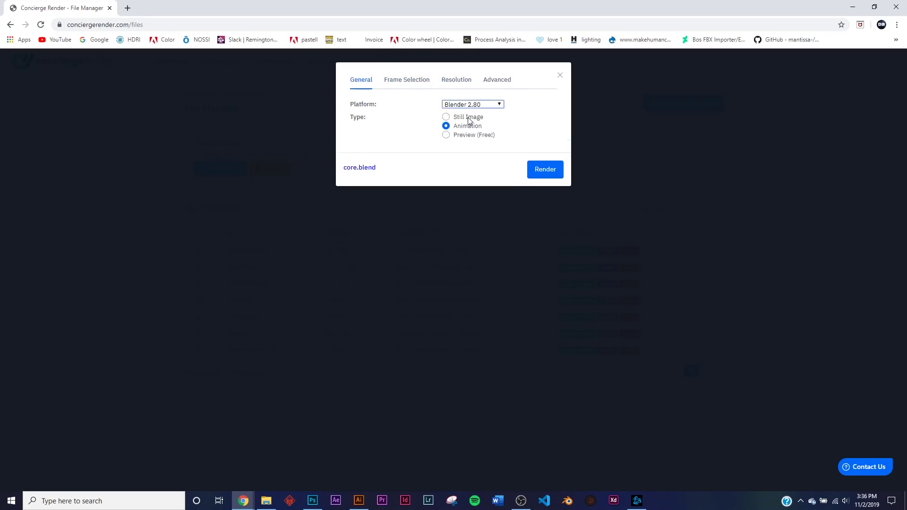
click(542, 173)
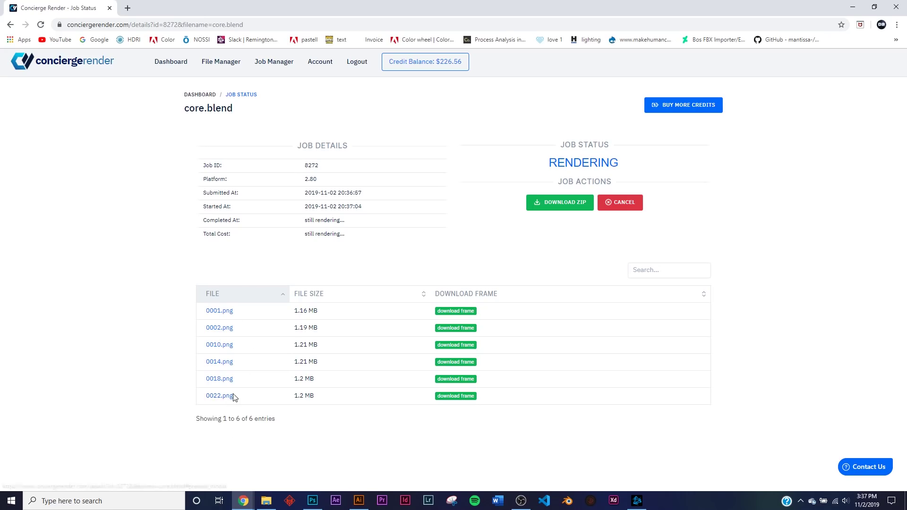
- Watch the Job Status page until the core.blend job shows DONE at $1.30
scroll(235, 435, down, 10)
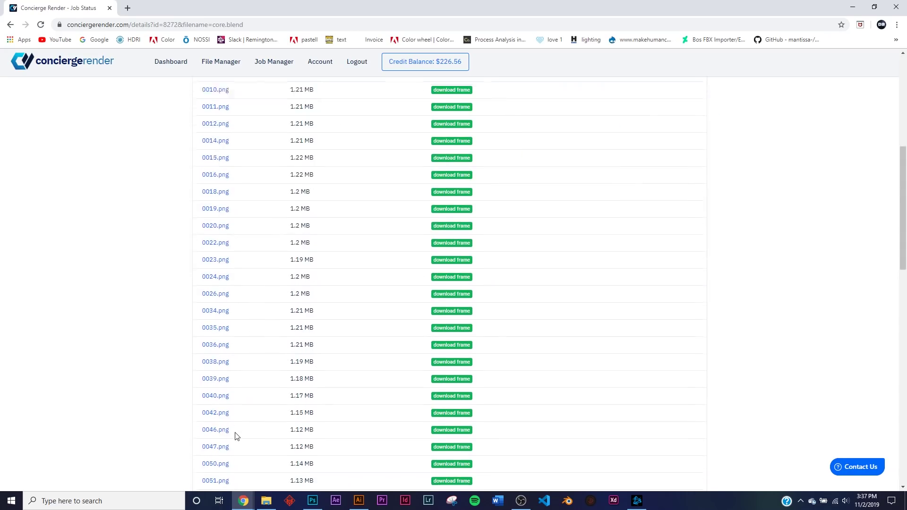
scroll(261, 246, down, 10)
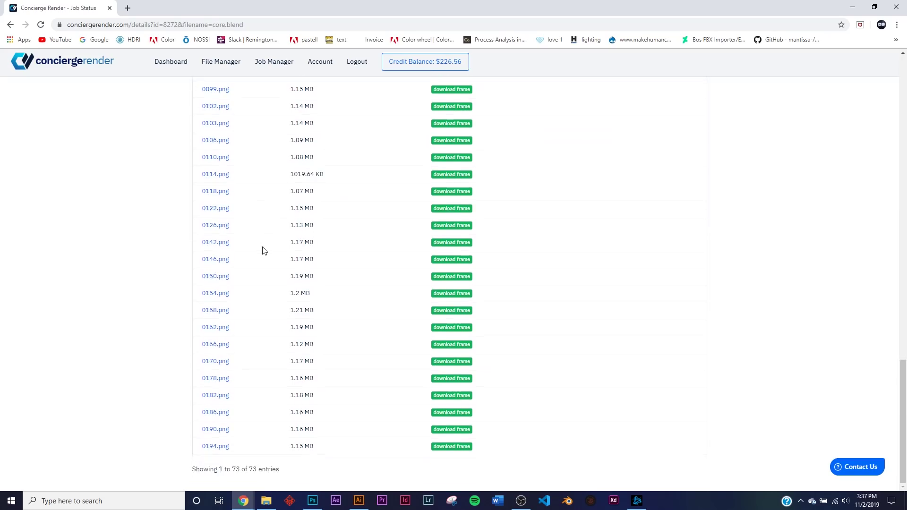
scroll(258, 338, up, 15)
scroll(257, 338, up, 5)
scroll(270, 304, down, 15)
scroll(273, 303, up, 15)
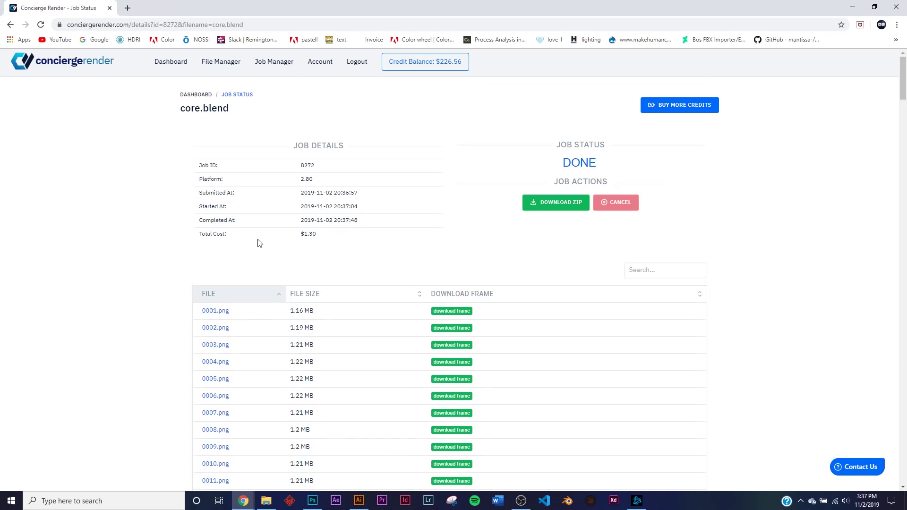
- Scroll the frame table to confirm frames 0001.png through 0240.png are listed
scroll(121, 358, down, 20)
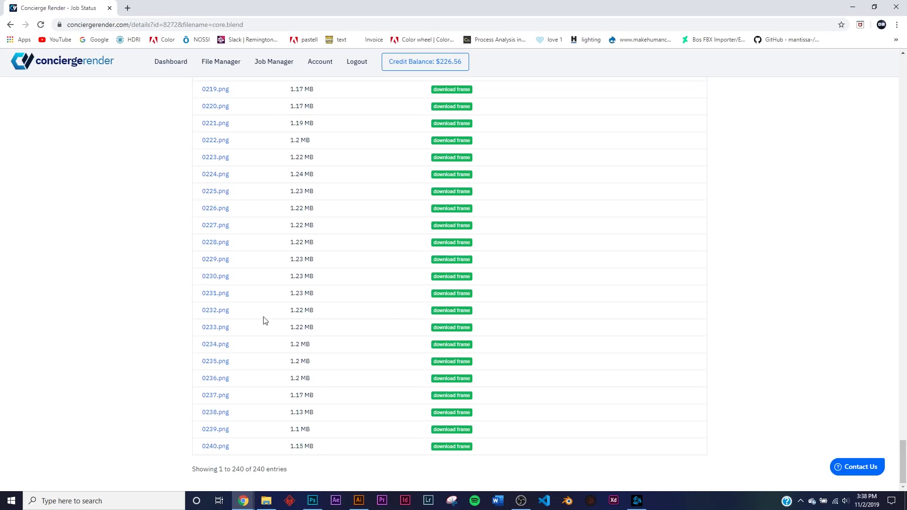
scroll(166, 390, up, 20)
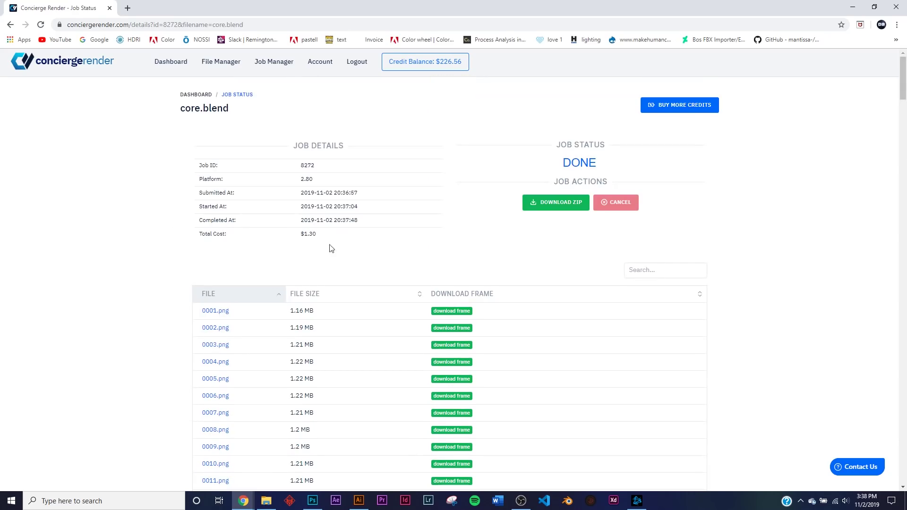